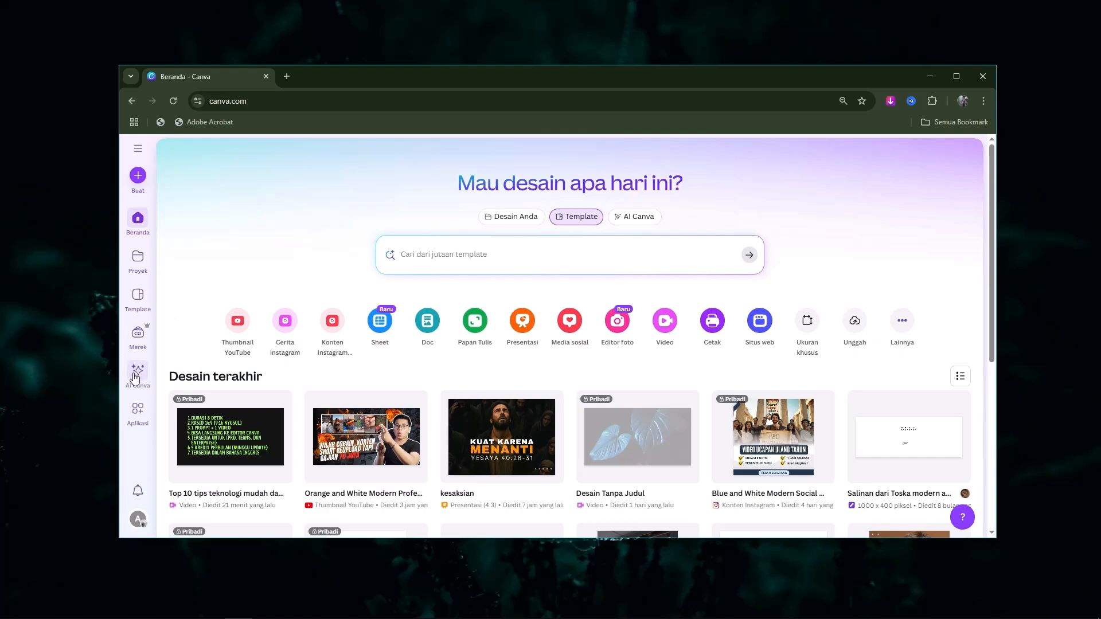
# Open Canva AI, check the account settings and change the display language to English (US).
pyautogui.click(137, 372)
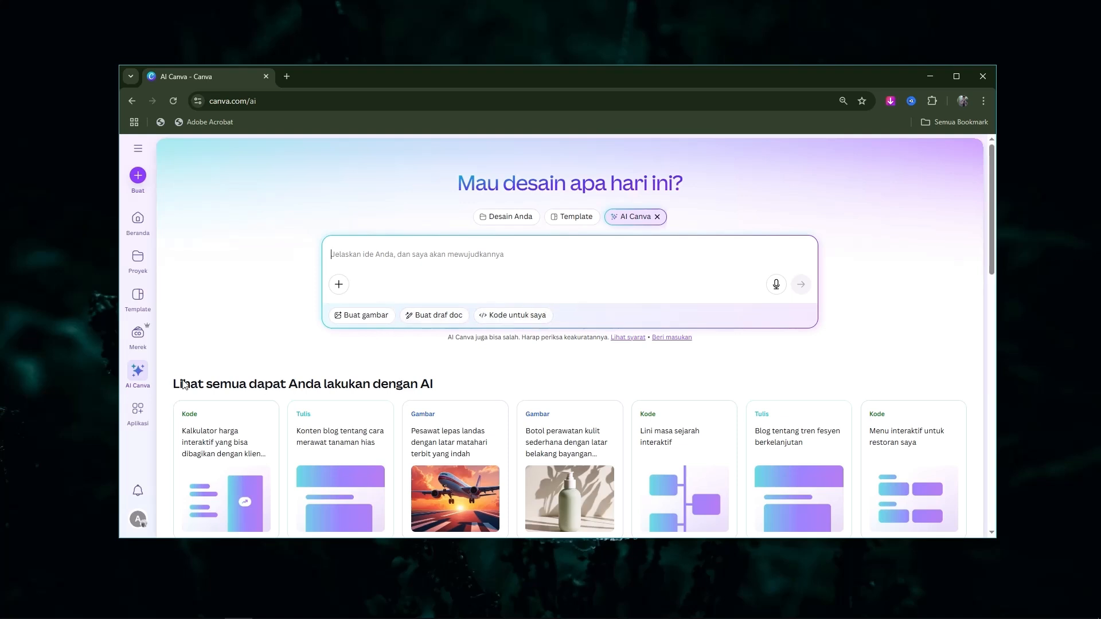
pyautogui.click(139, 519)
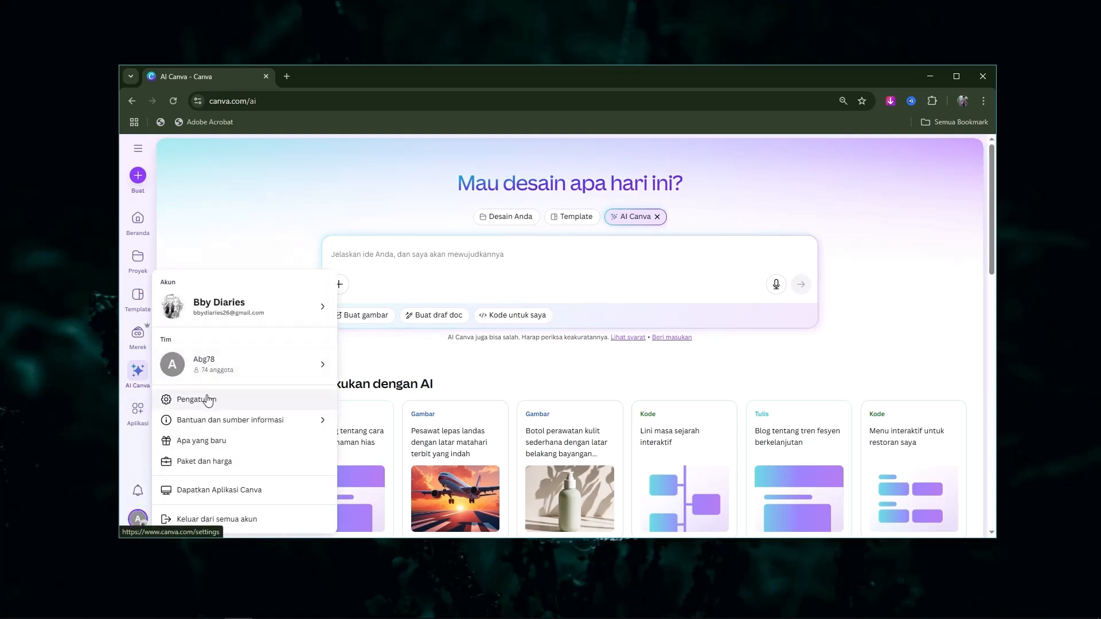
pyautogui.click(209, 399)
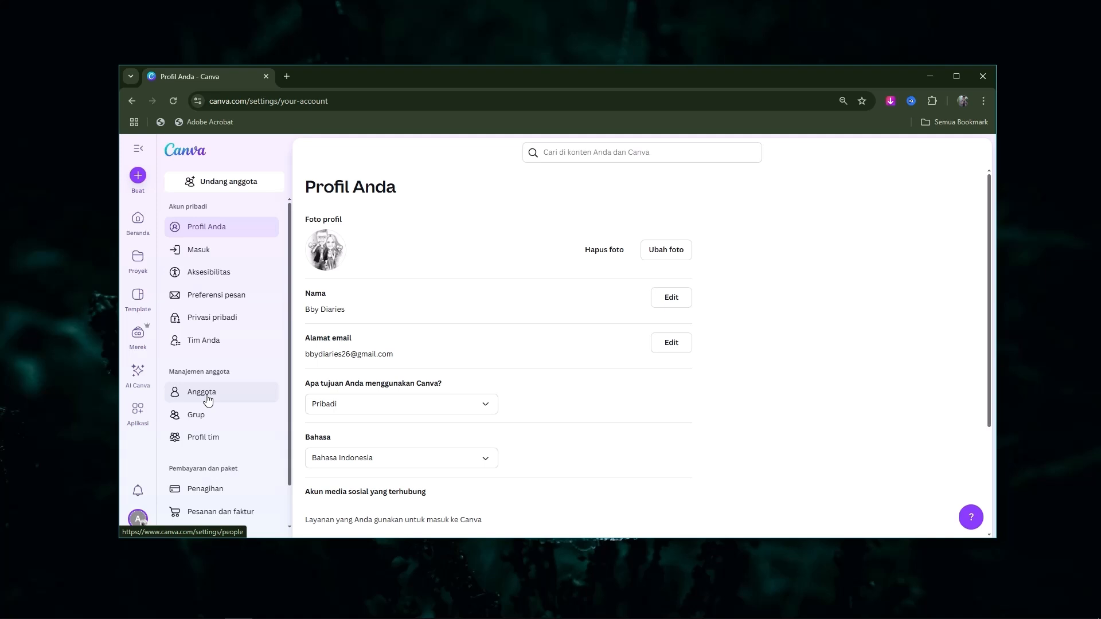
pyautogui.scroll(-1, 253, 370)
pyautogui.scroll(-3, 514, 366)
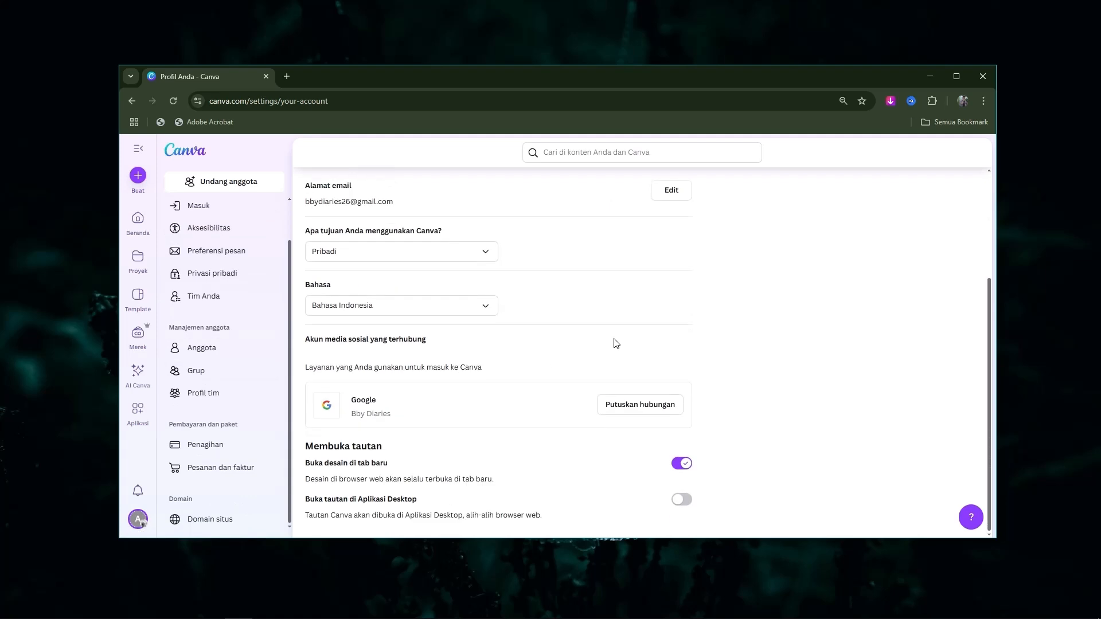
pyautogui.scroll(1, 437, 297)
pyautogui.scroll(-1, 437, 293)
pyautogui.click(367, 311)
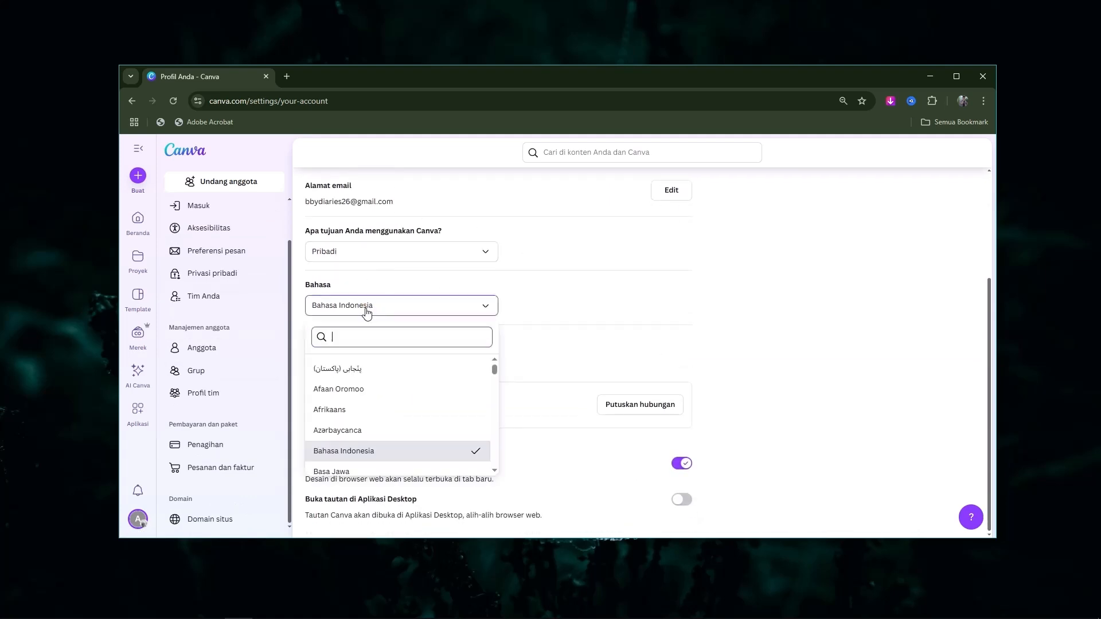
pyautogui.write('english')
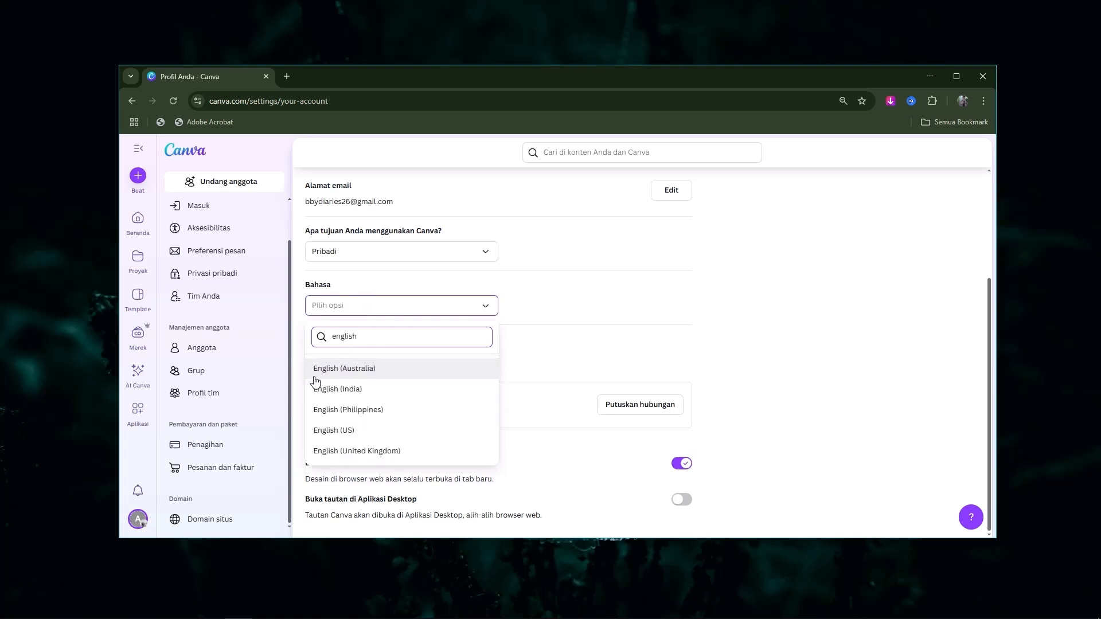
pyautogui.click(383, 433)
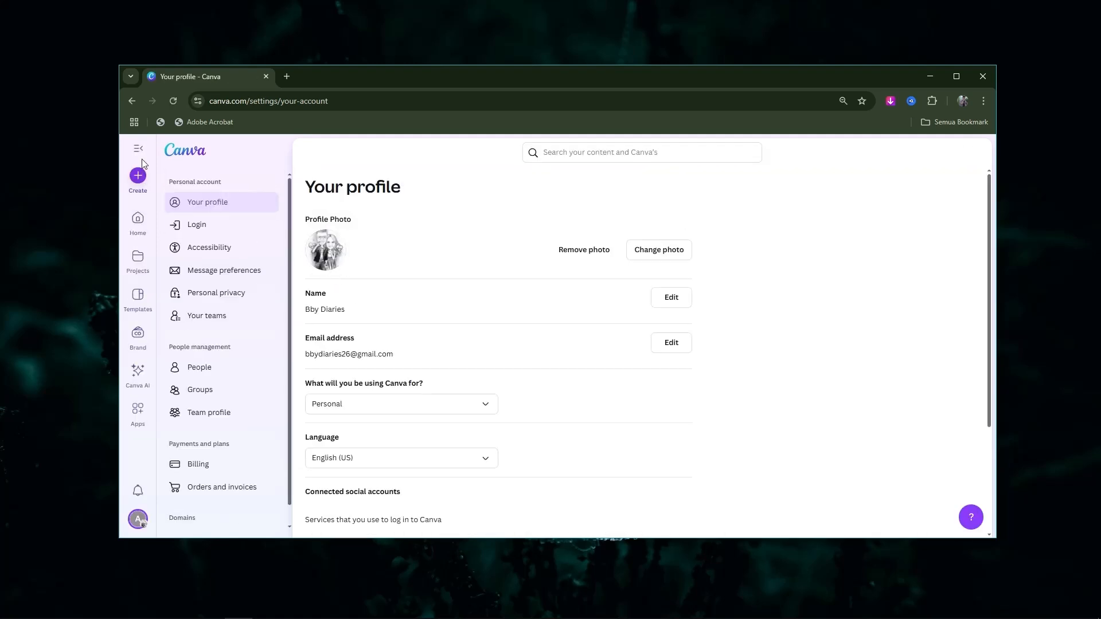
# Return to the home page and open Canva AI again.
pyautogui.click(138, 219)
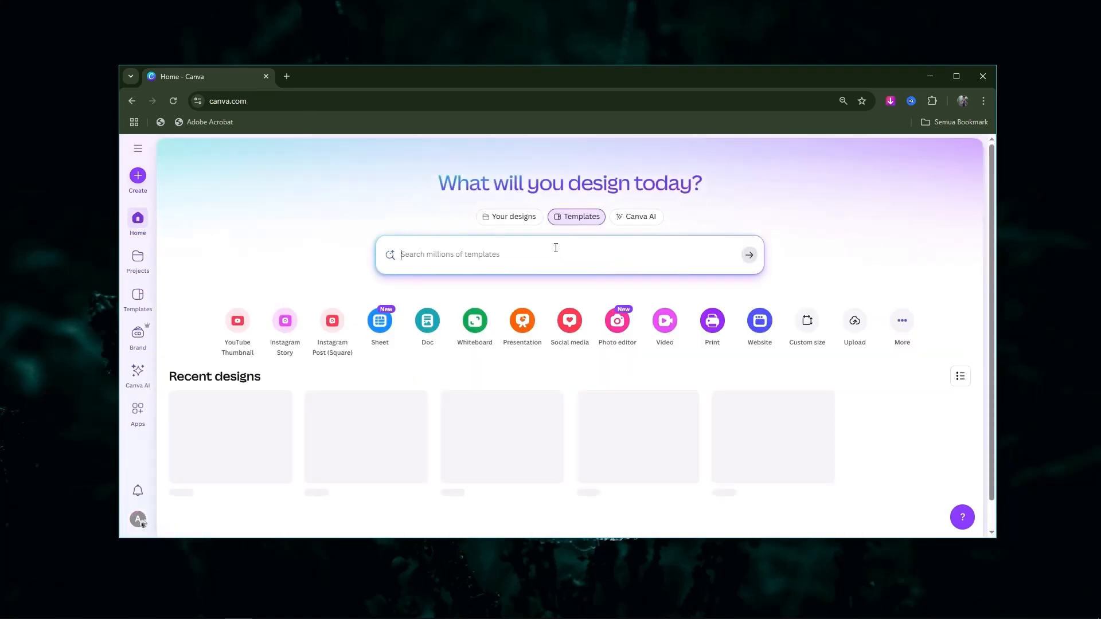
pyautogui.scroll(1, 372, 280)
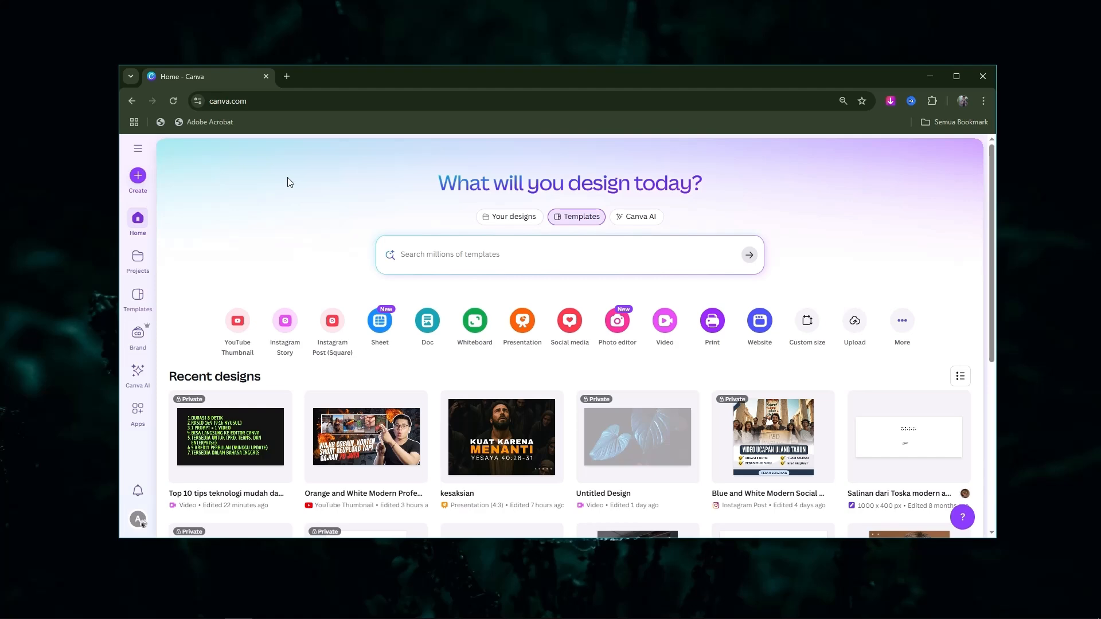
pyautogui.click(132, 373)
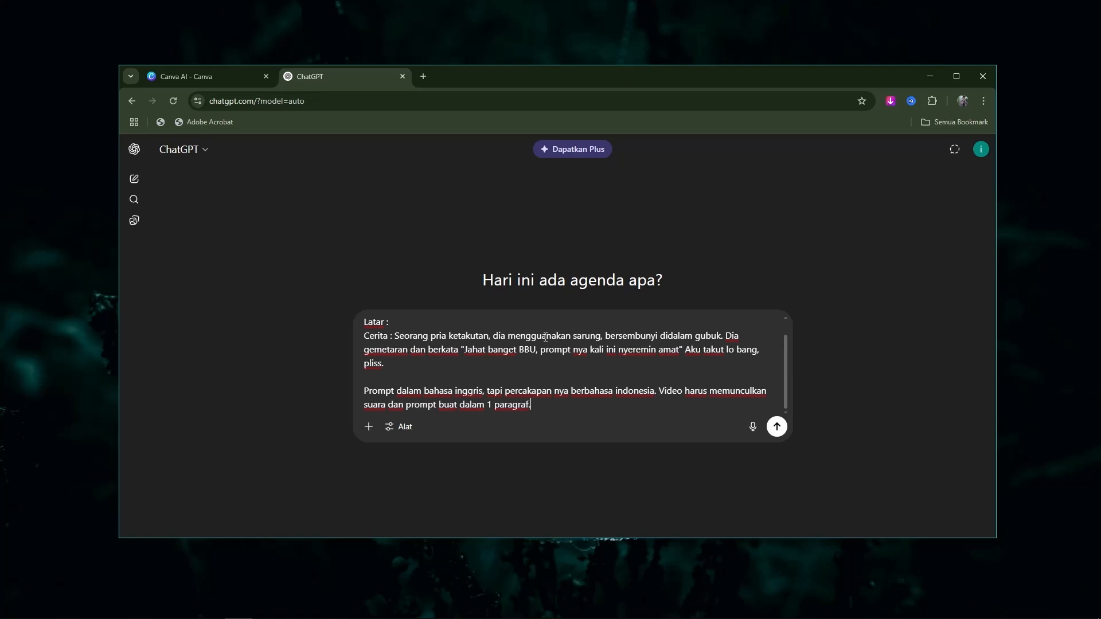
pyautogui.scroll(1, 553, 376)
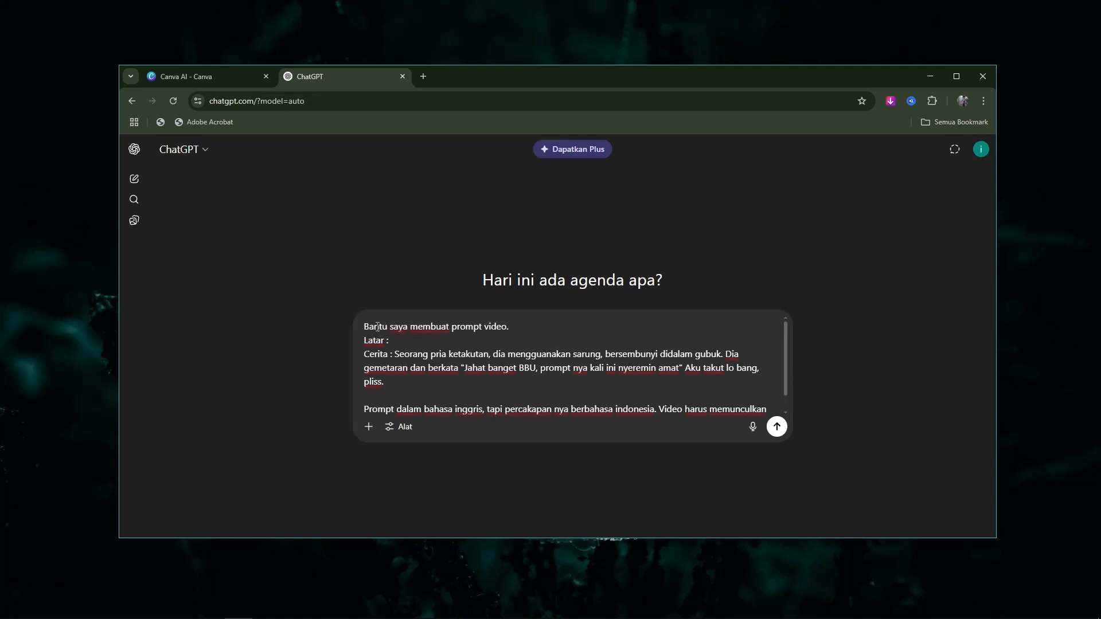
pyautogui.moveTo(369, 326); pyautogui.dragTo(519, 327)
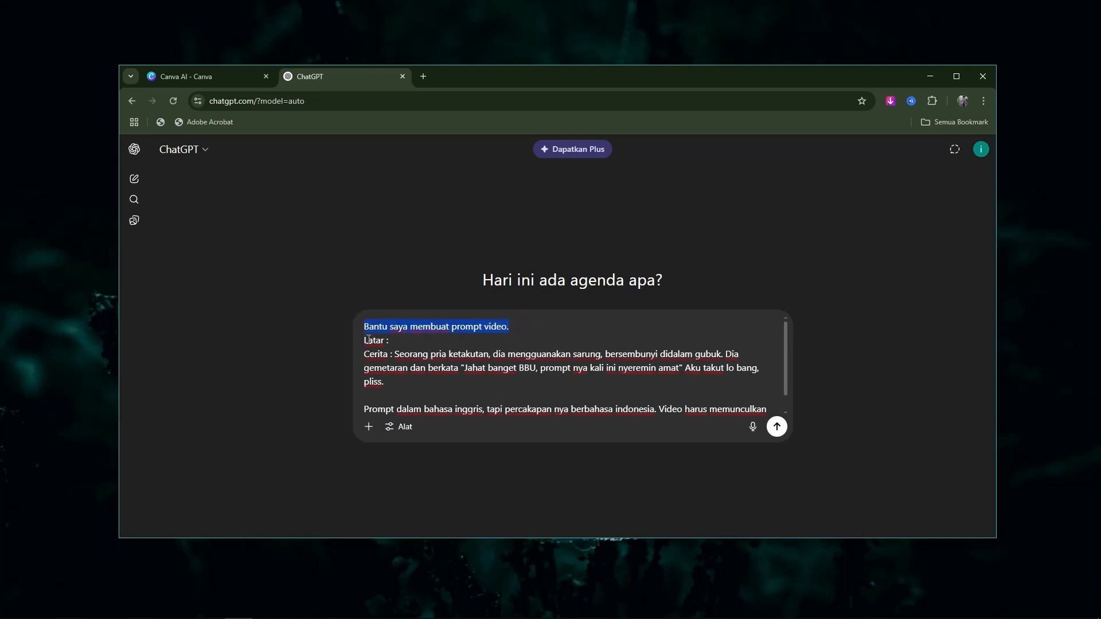
pyautogui.moveTo(364, 340); pyautogui.dragTo(392, 340)
pyautogui.click(359, 367)
pyautogui.scroll(1, 371, 344)
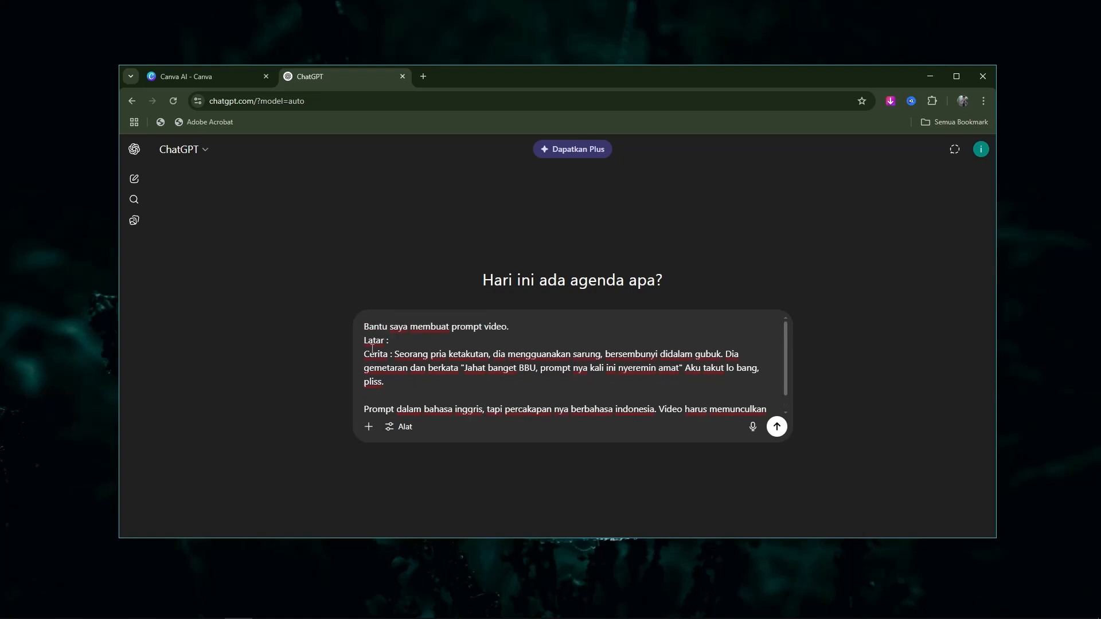
# In the ChatGPT draft, add a "Karakter :" line and set Latar to "Sore hari, golden hour, di desa, ada anak-anak berlari dan main sepeda".
pyautogui.click(390, 341)
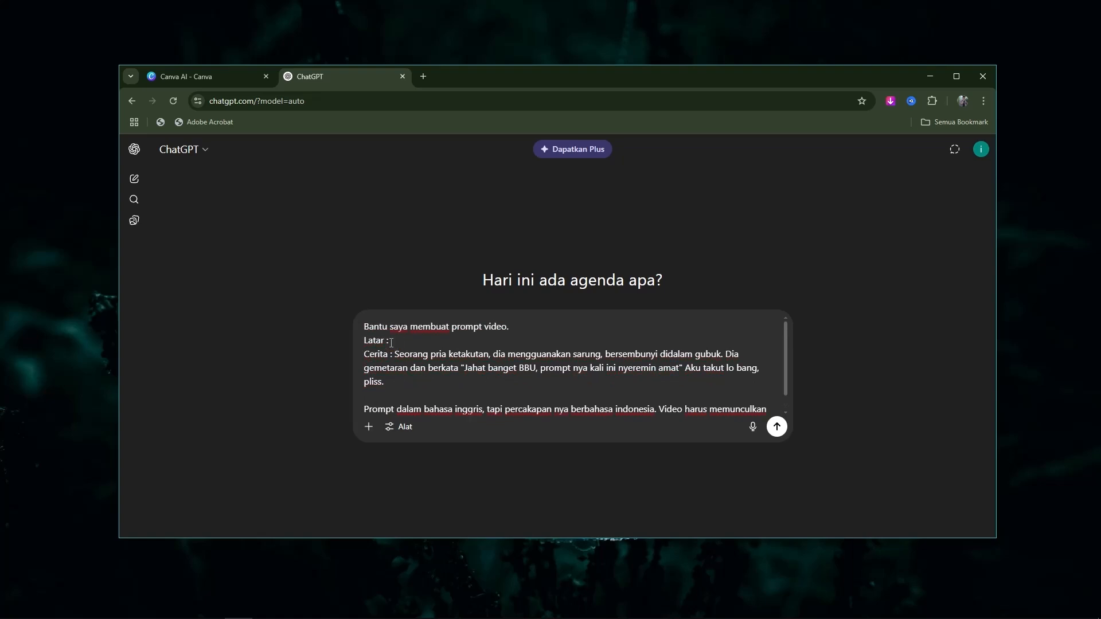
pyautogui.hotkey('shift', 'Return')
pyautogui.write('Karakter :')
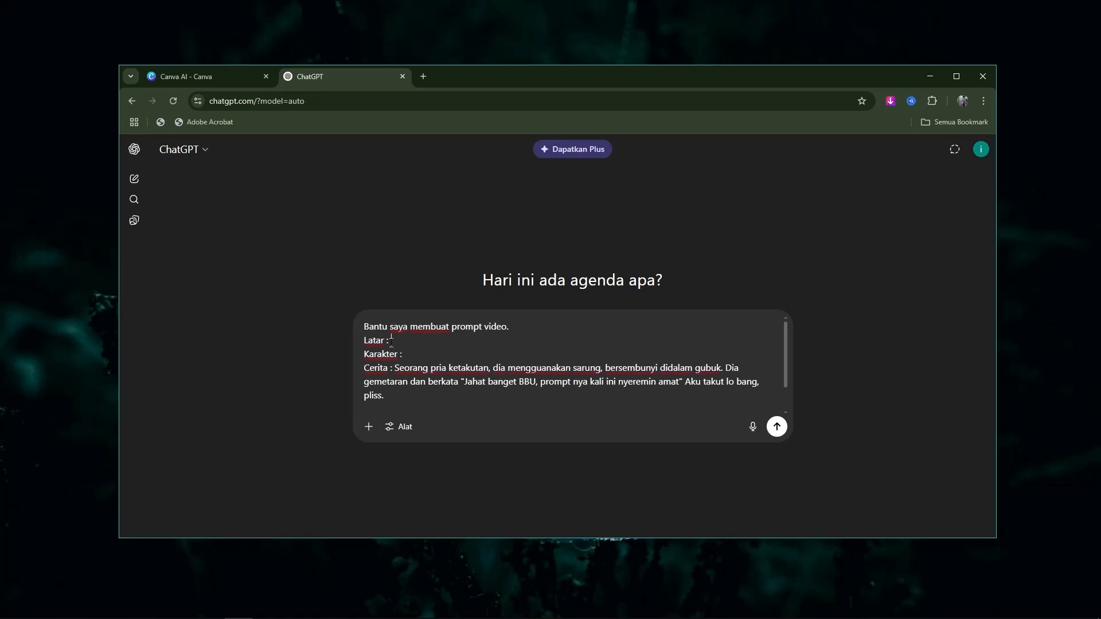
pyautogui.click(391, 340)
pyautogui.write('Sore hari, golden hour, di desa, ada anak-anak berlari dan main sepeda')
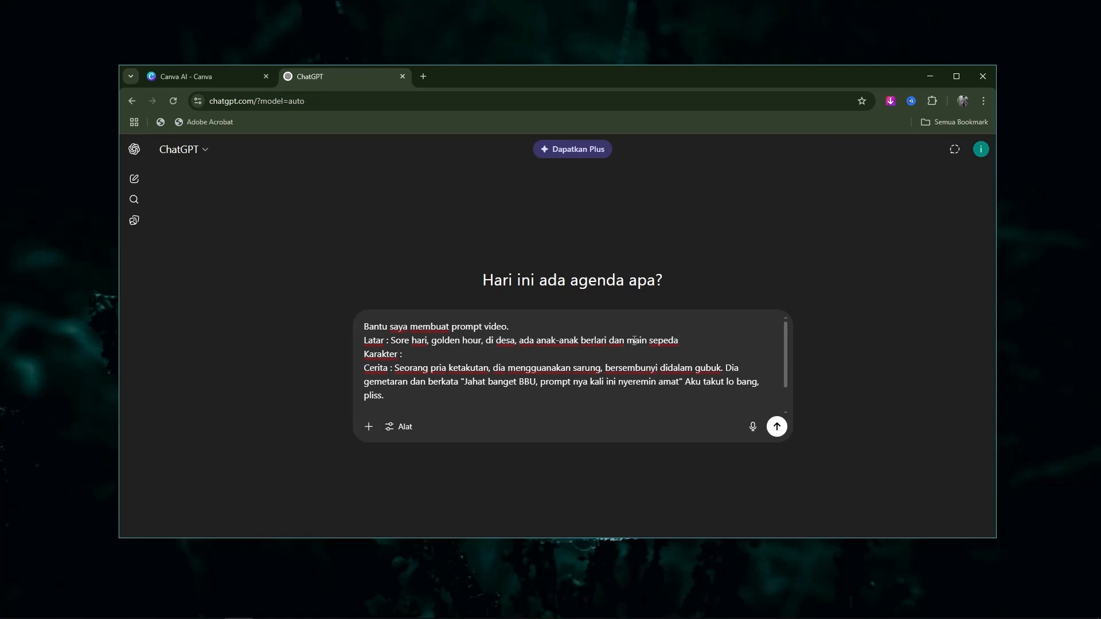
# Complete the draft with an unmasked village chief in a Spiderman outfit and his POV vlog story with spoken Indonesian lines, and submit it.
pyautogui.click(438, 354)
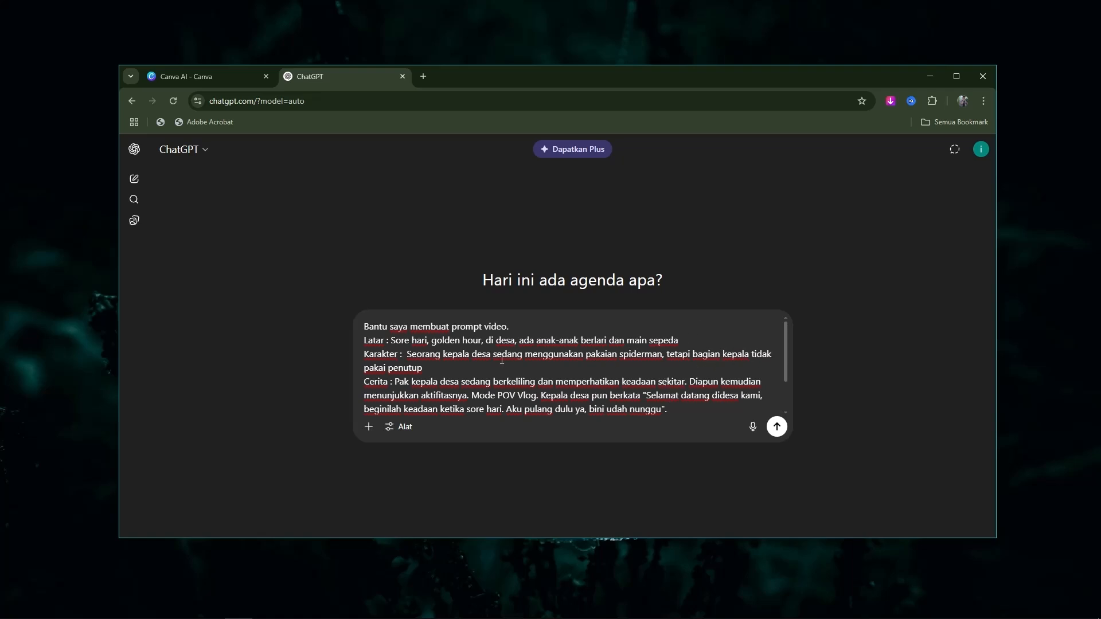
pyautogui.write('Prompt dalam bahasa inggris, tapi percakapan nya berbahasa indonesia. Video harus memunculkan suara dan prompt buat dalam 1 paragraf.')
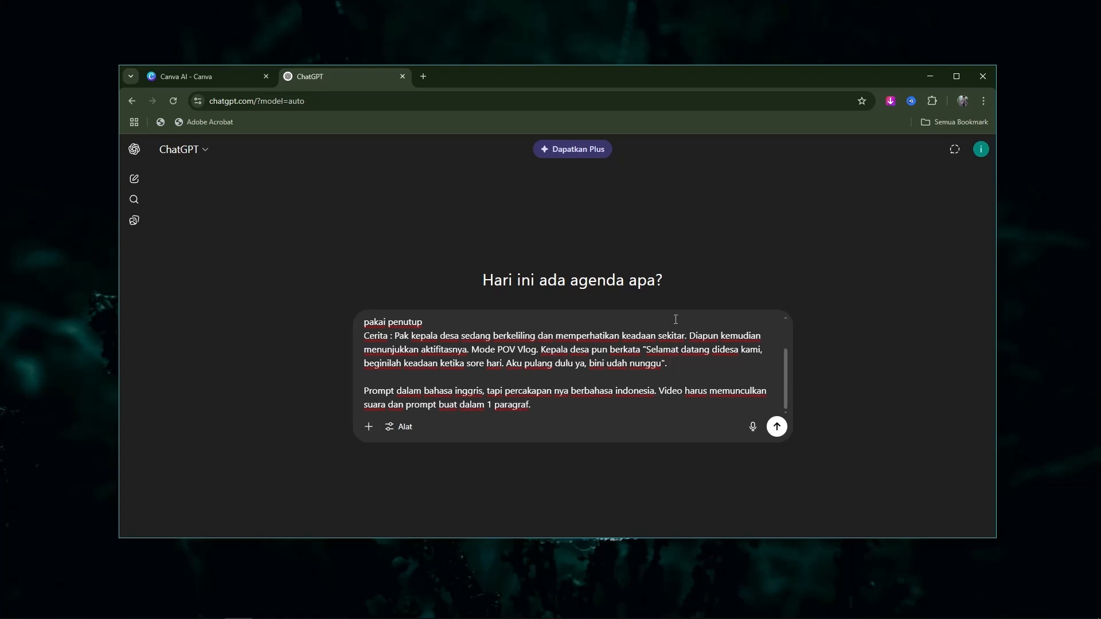
pyautogui.moveTo(643, 348); pyautogui.dragTo(681, 362)
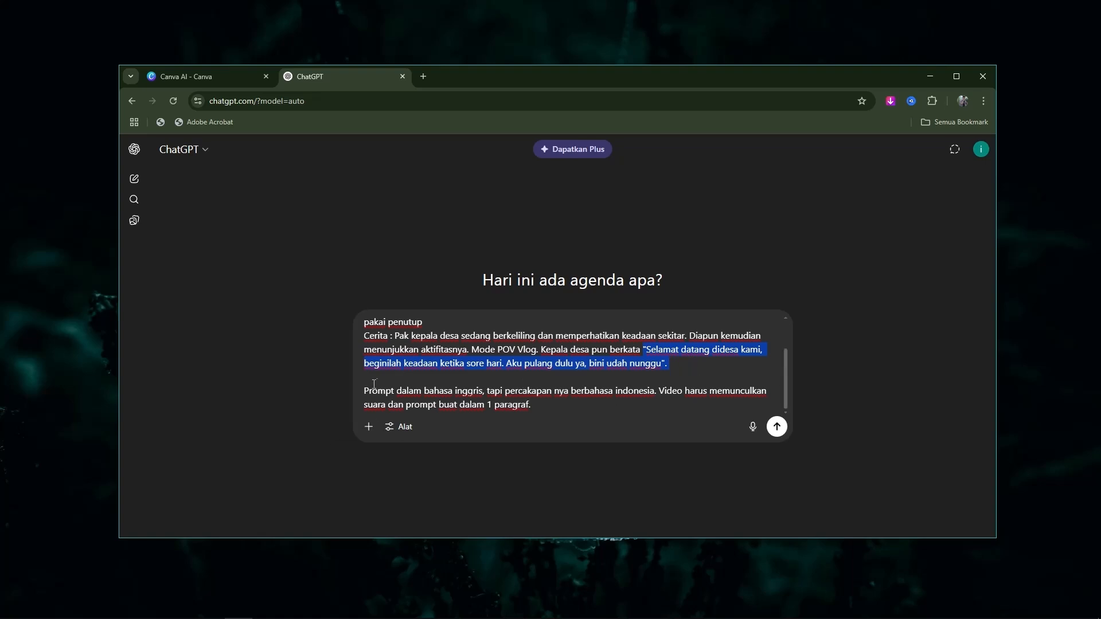
pyautogui.click(408, 394)
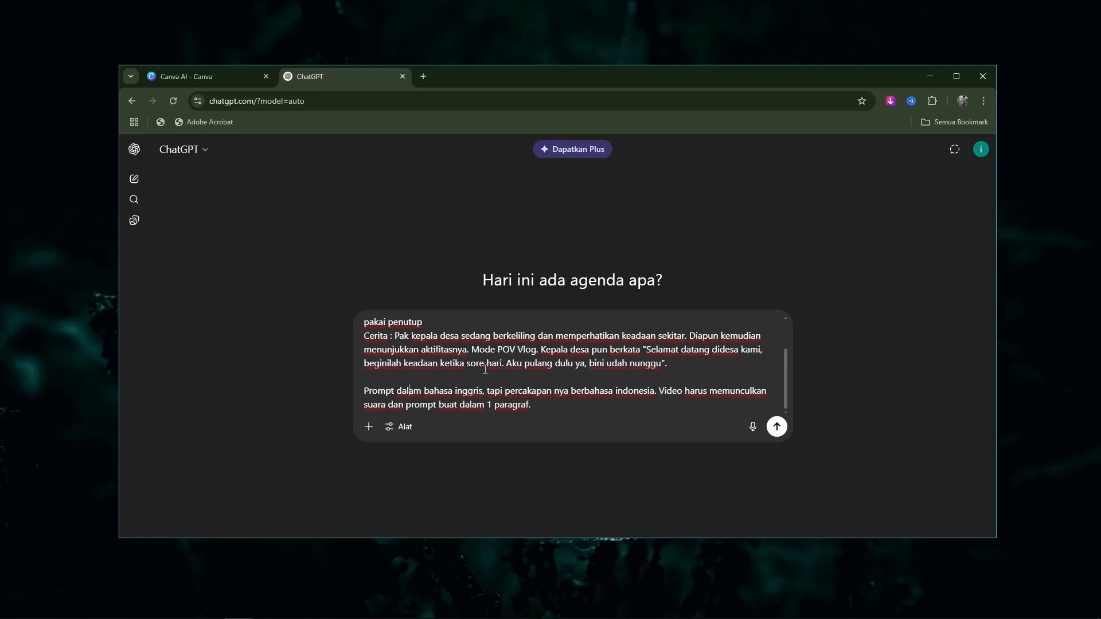
pyautogui.click(777, 427)
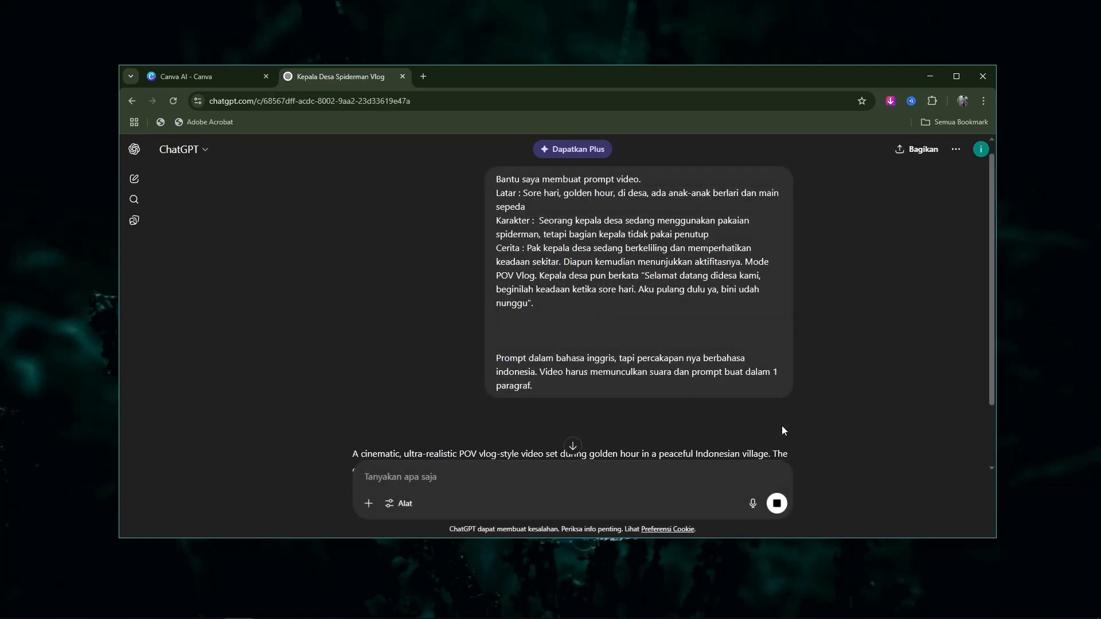
# Copy the whole generated English video prompt from ChatGPT and paste it into the Canva AI prompt field.
pyautogui.scroll(-2, 569, 401)
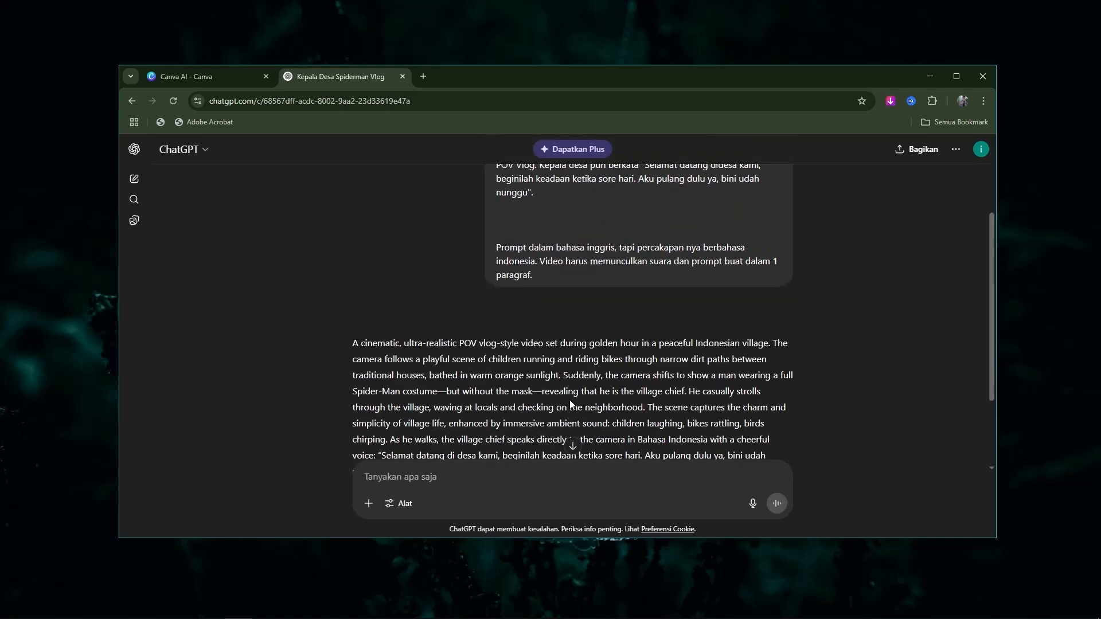
pyautogui.scroll(-2, 570, 400)
pyautogui.scroll(1, 570, 405)
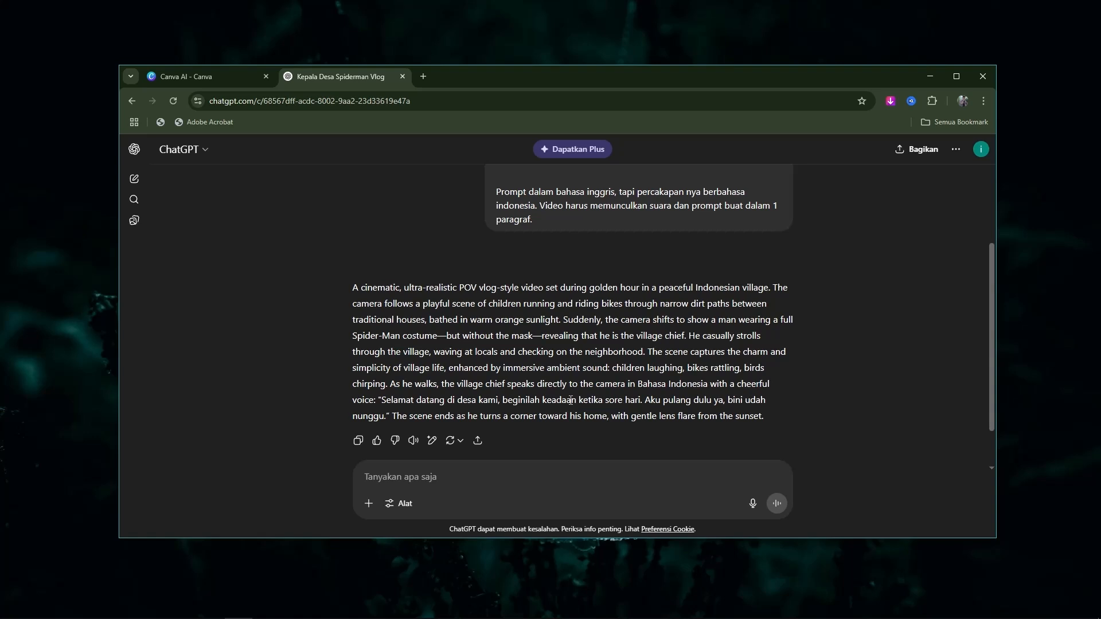
pyautogui.moveTo(352, 285); pyautogui.dragTo(848, 414)
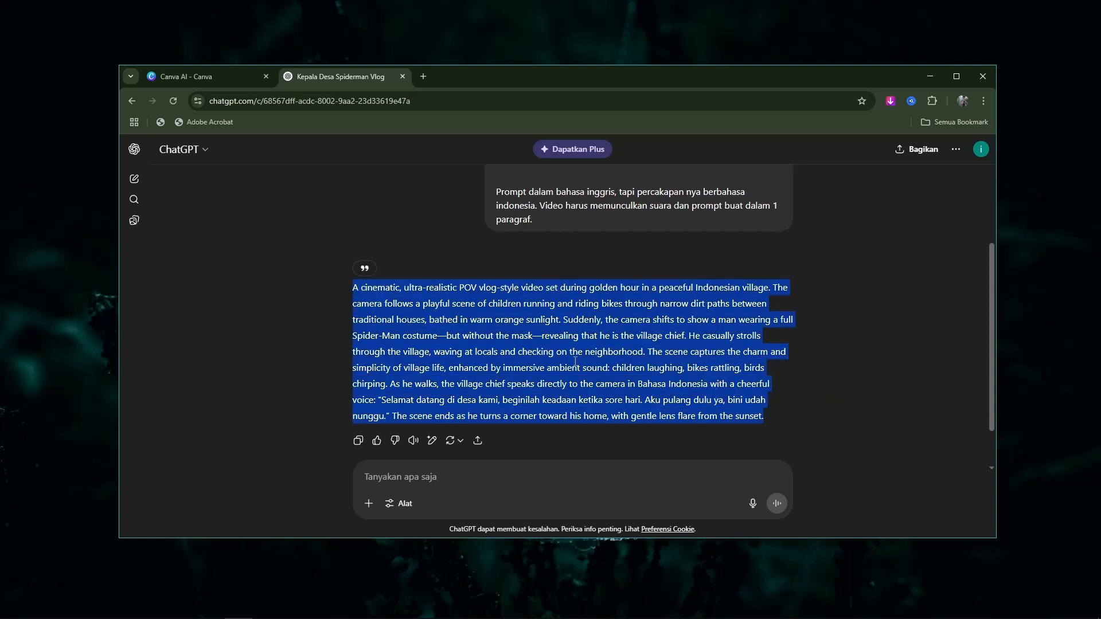
pyautogui.hotkey('ctrl', 'c')
pyautogui.click(189, 77)
pyautogui.hotkey('ctrl', 'v')
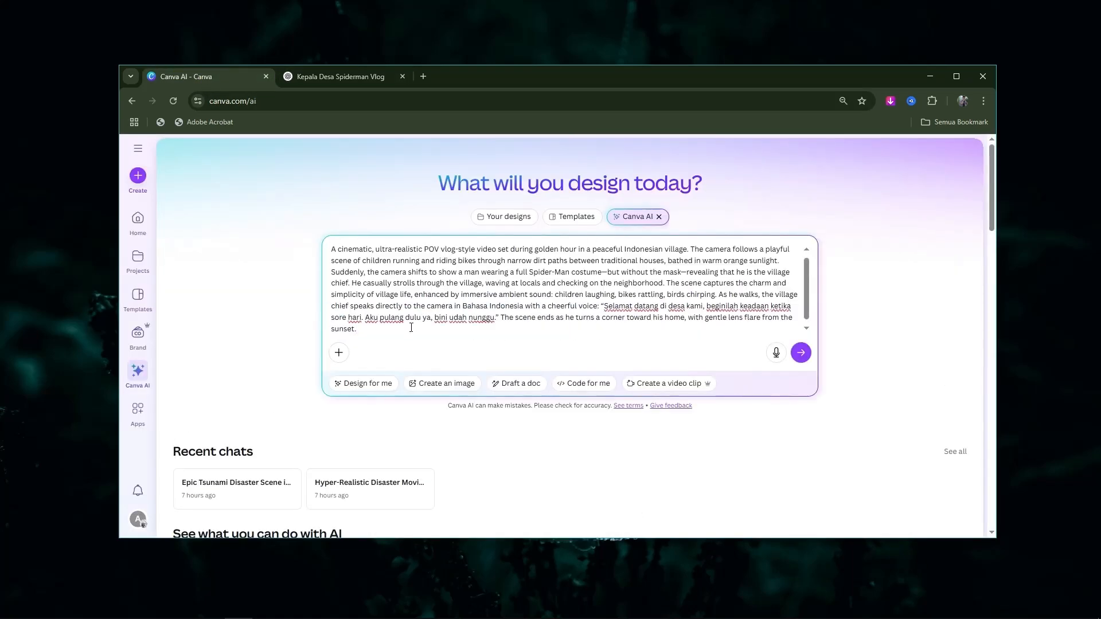
# Set the request to create a video clip, looking over the media uploads and style choices without picking any.
pyautogui.click(339, 354)
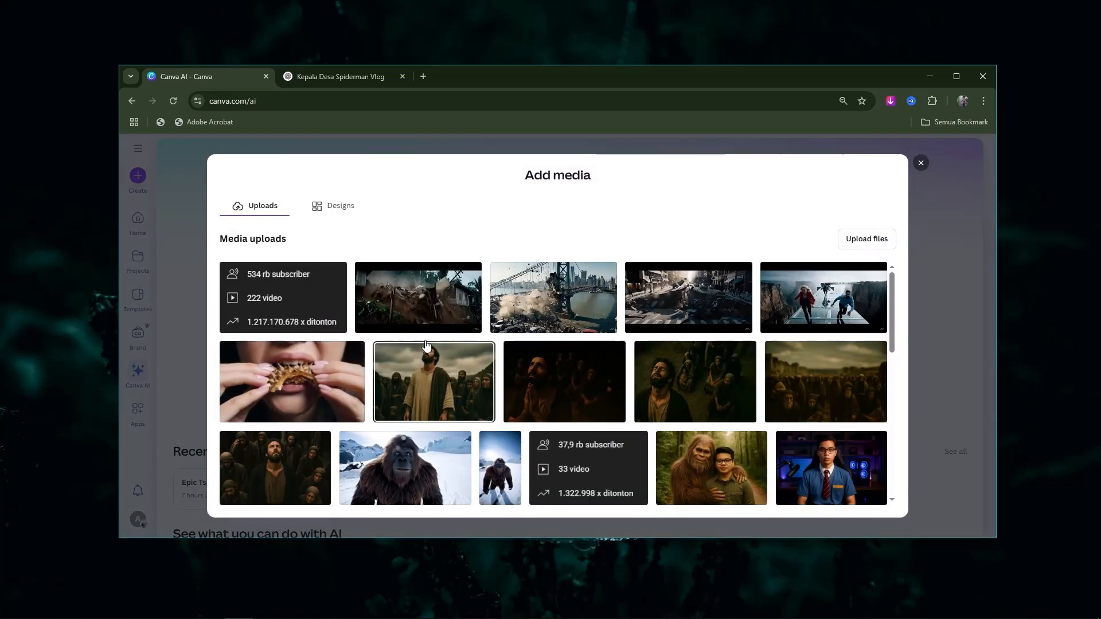
pyautogui.click(920, 163)
pyautogui.scroll(-1, 541, 305)
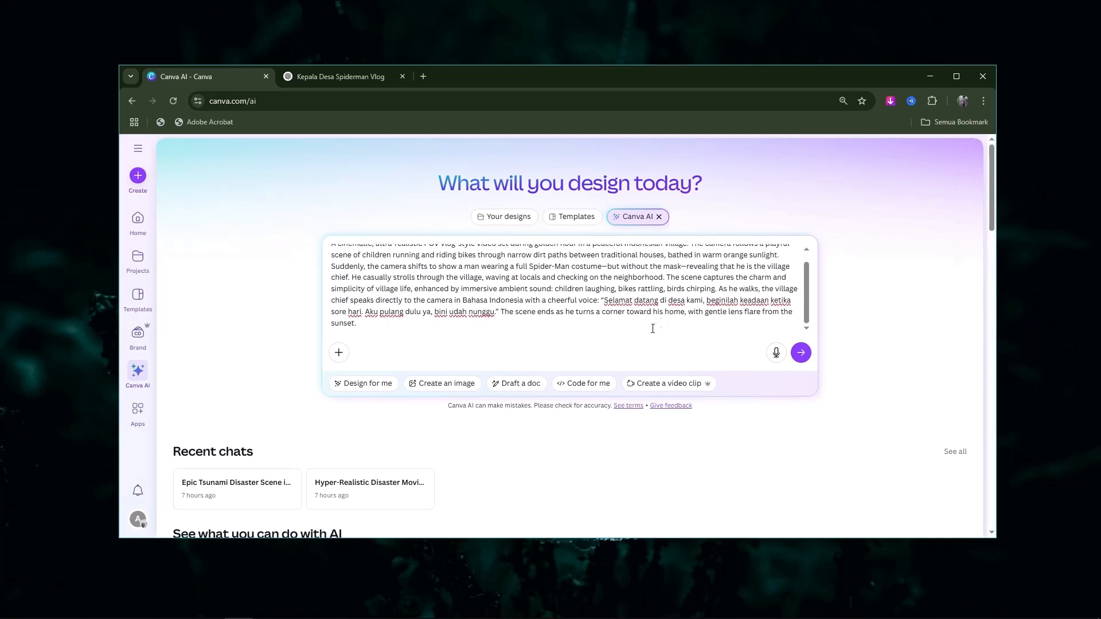
pyautogui.click(667, 383)
pyautogui.click(451, 385)
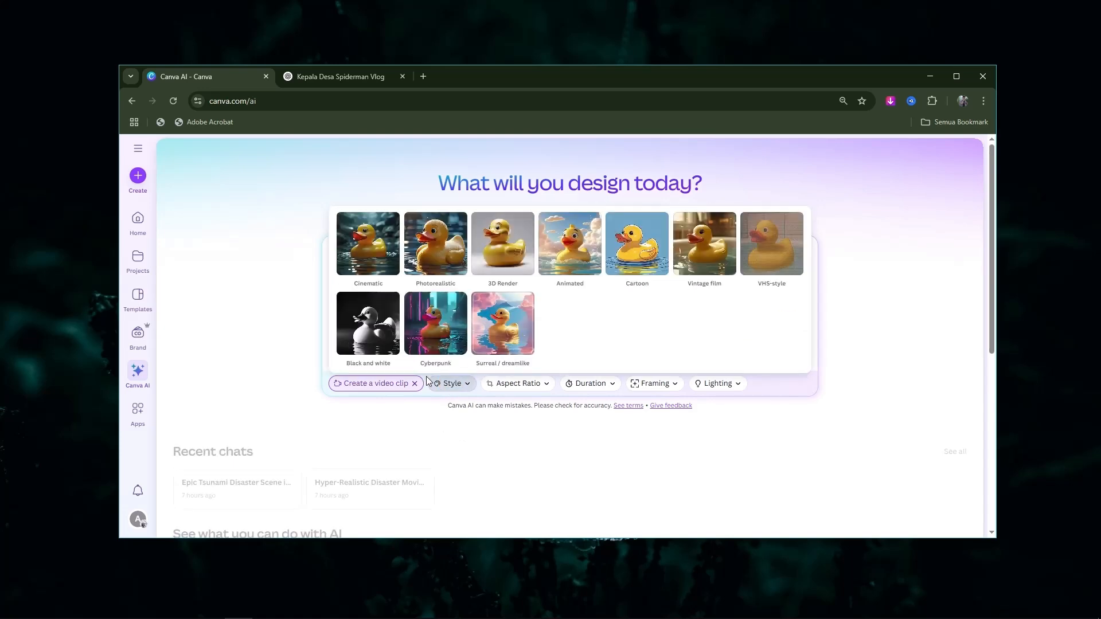
pyautogui.click(453, 384)
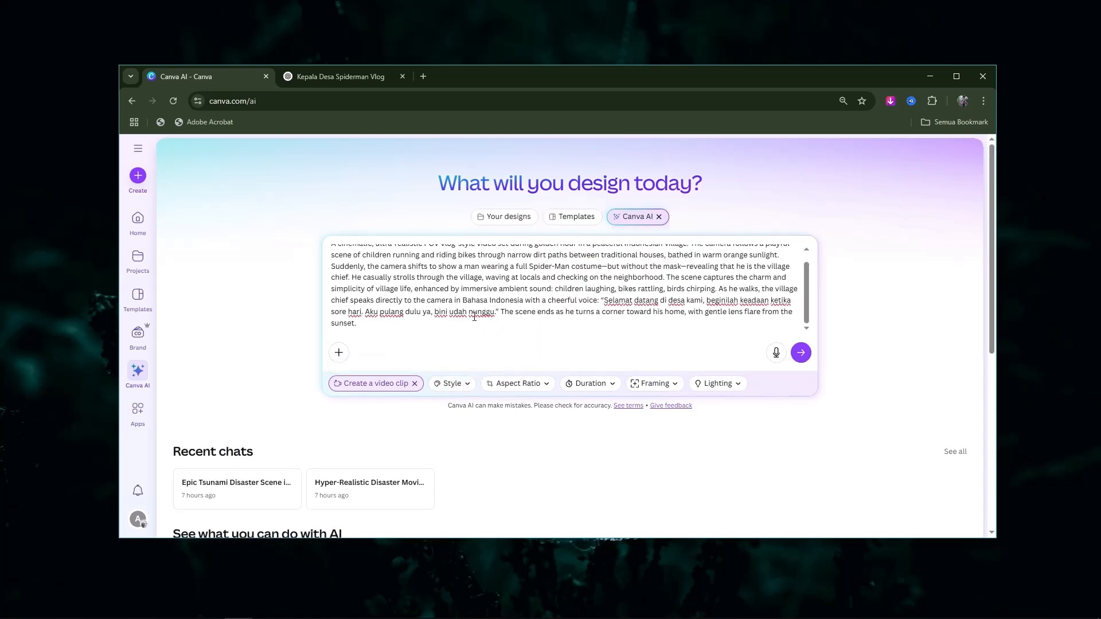
# Set the video clip's aspect ratio to 16:9 and its duration to 8 seconds, and submit the request.
pyautogui.scroll(1, 445, 310)
pyautogui.click(520, 384)
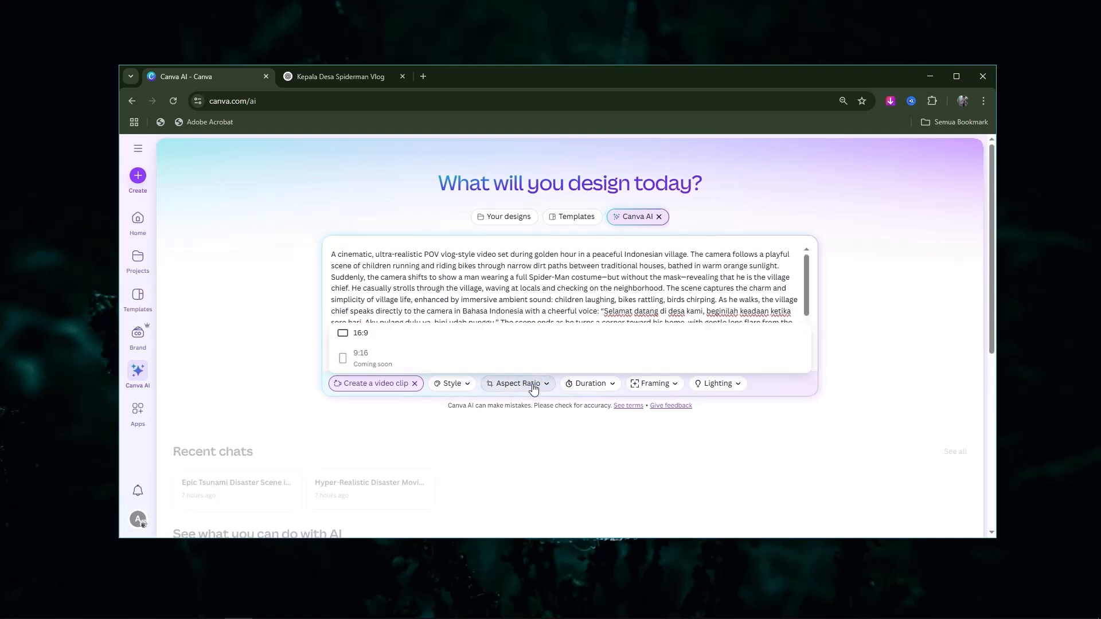
pyautogui.click(361, 333)
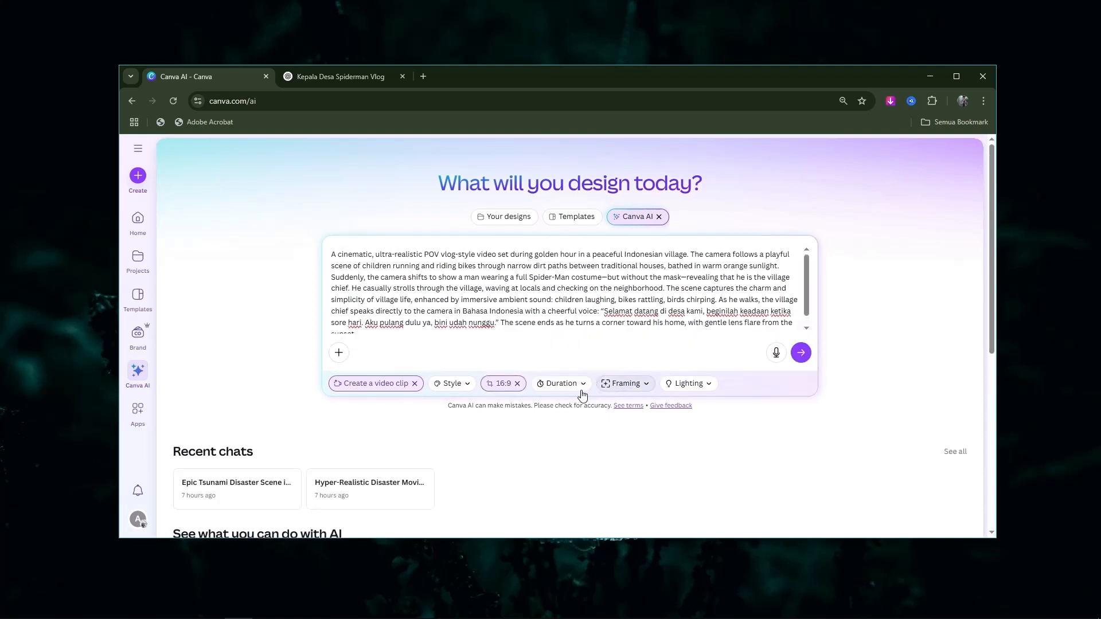
pyautogui.click(502, 387)
pyautogui.click(516, 384)
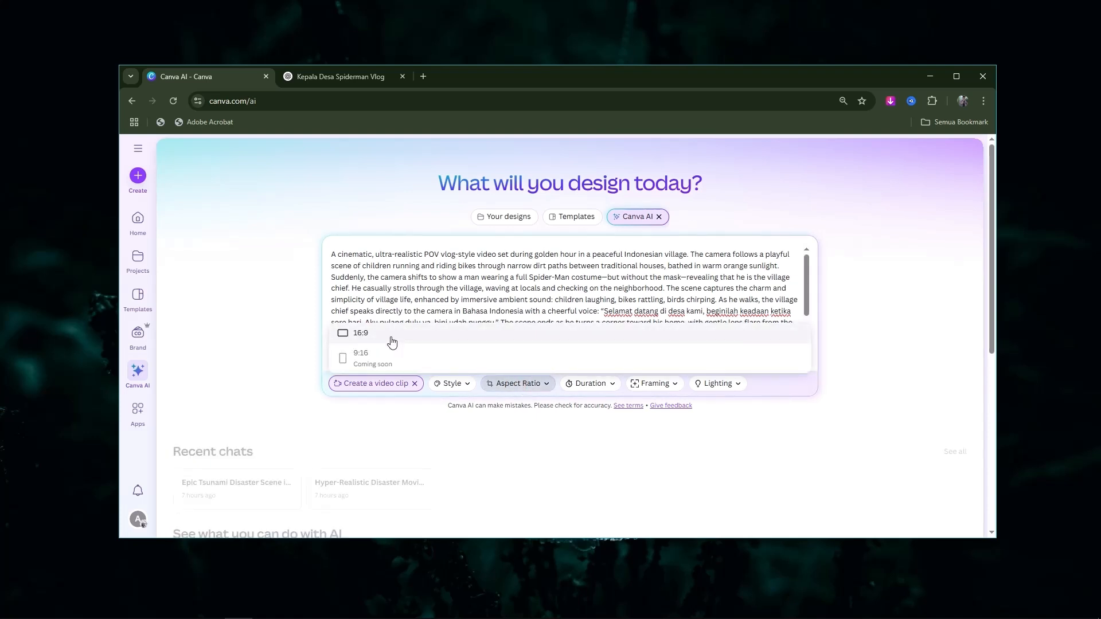
pyautogui.click(391, 338)
pyautogui.click(562, 387)
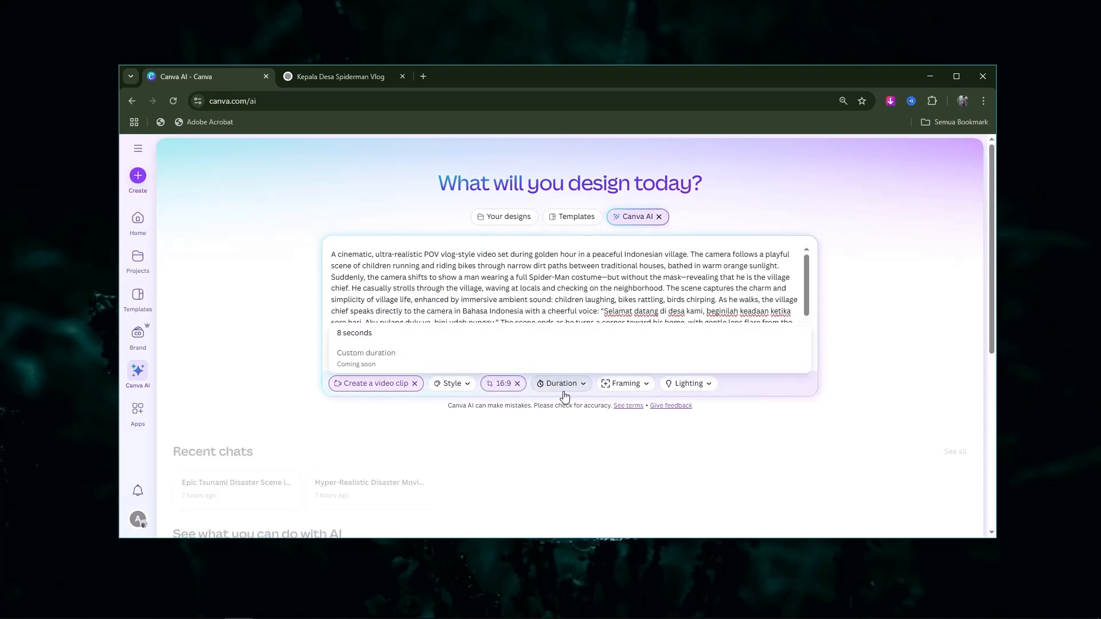
pyautogui.click(383, 334)
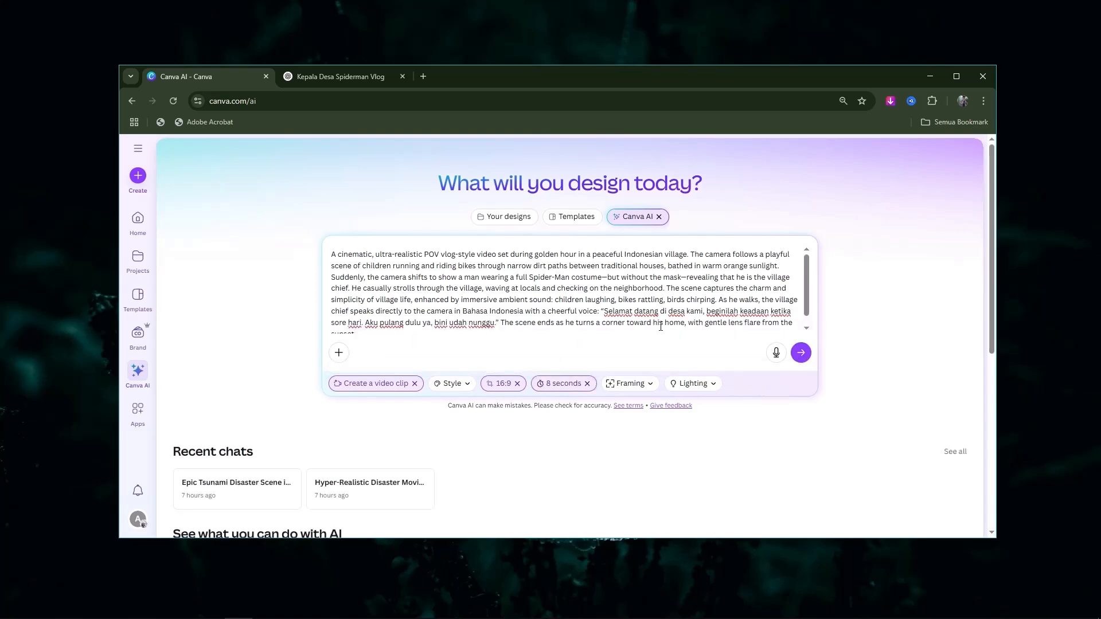
pyautogui.click(800, 352)
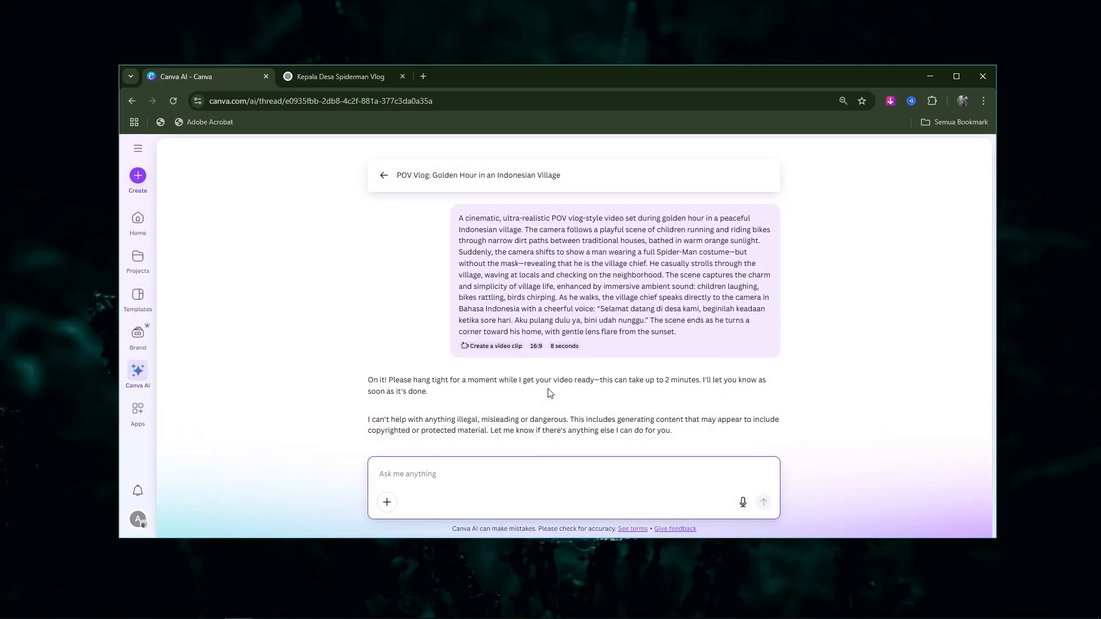
pyautogui.click(461, 218)
pyautogui.moveTo(460, 218); pyautogui.dragTo(686, 320)
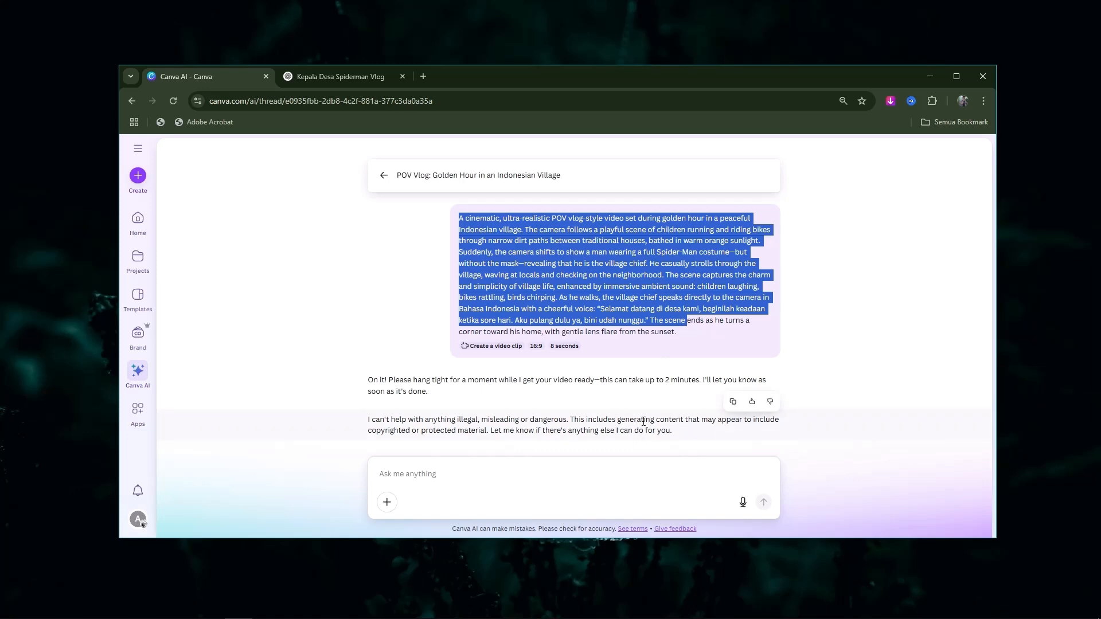
pyautogui.click(363, 427)
# Switch to ChatGPT, change the character's outfit in the sent request from spiderman to "kepala desa", and resubmit it.
pyautogui.click(340, 77)
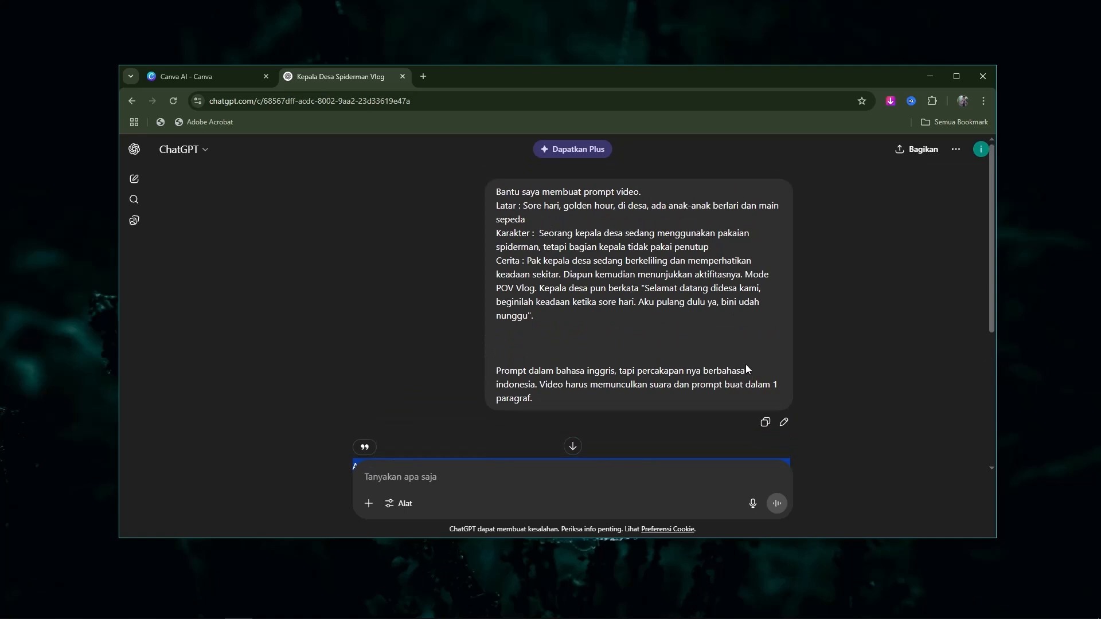
pyautogui.click(784, 423)
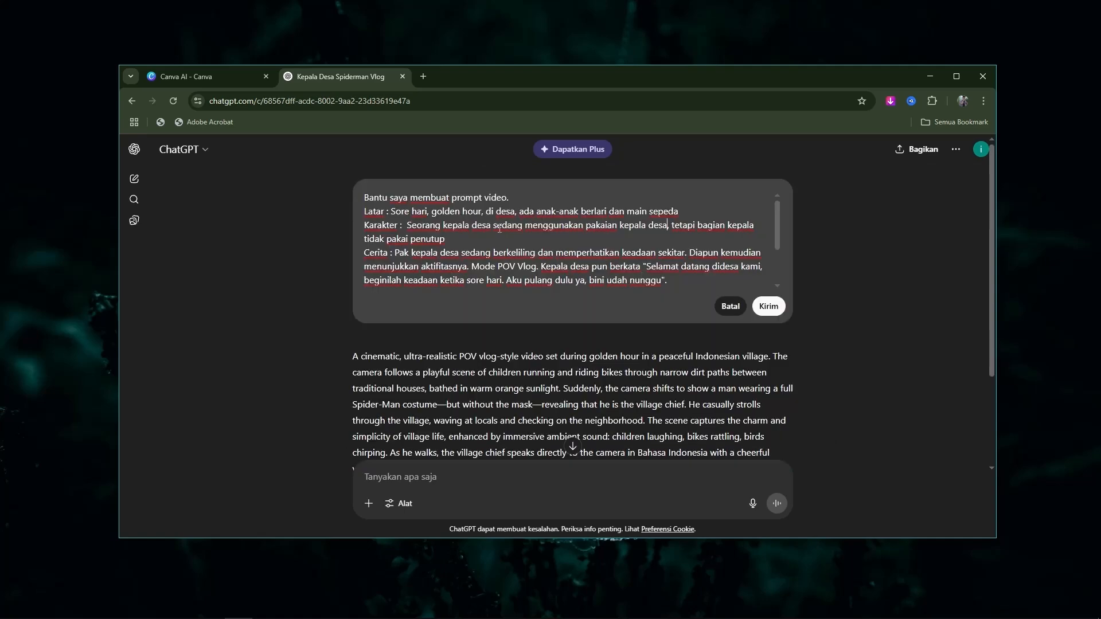
pyautogui.scroll(-2, 500, 228)
pyautogui.click(769, 305)
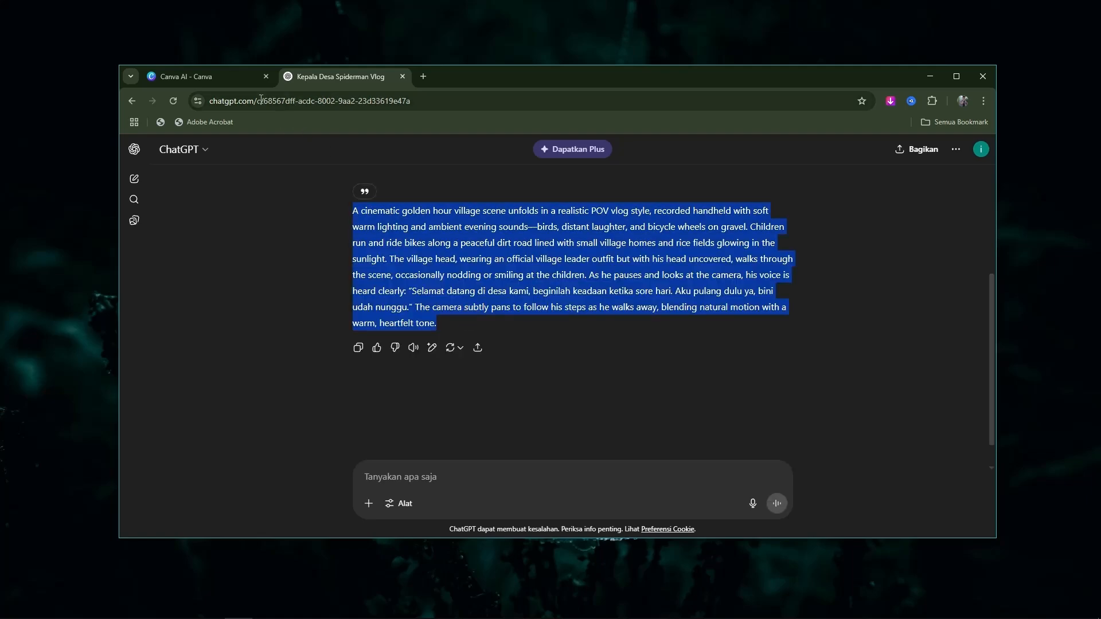
# Paste the regenerated ChatGPT prompt into a new Canva AI video clip request with 16:9 and 8 seconds, and submit it.
pyautogui.click(229, 77)
pyautogui.hotkey('ctrl', 'a')
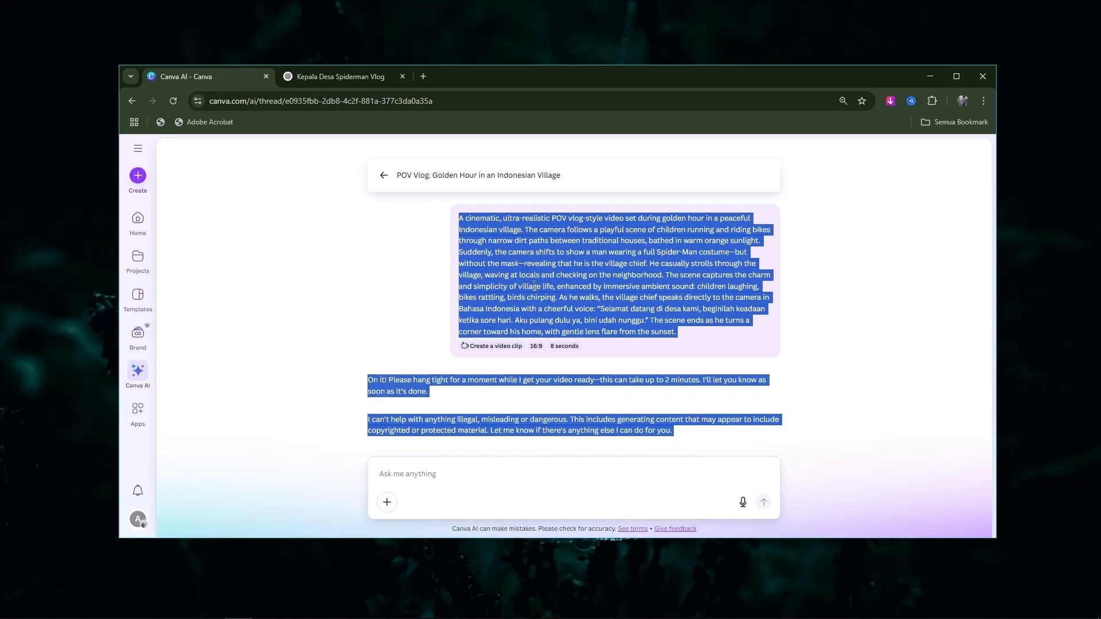
pyautogui.click(384, 175)
pyautogui.hotkey('ctrl', 'v')
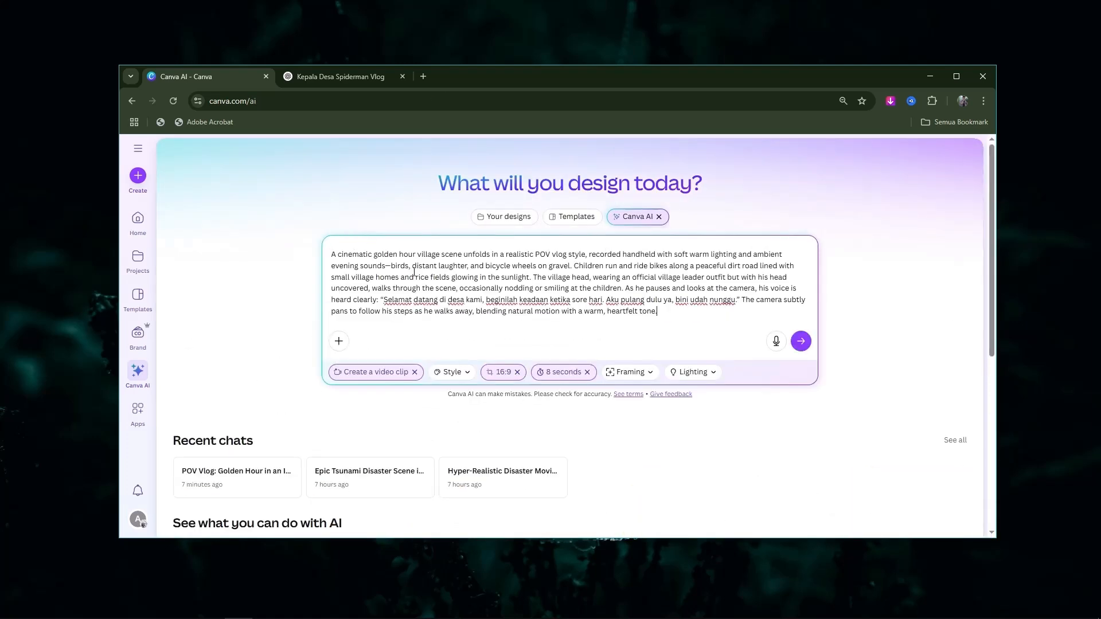
pyautogui.click(801, 340)
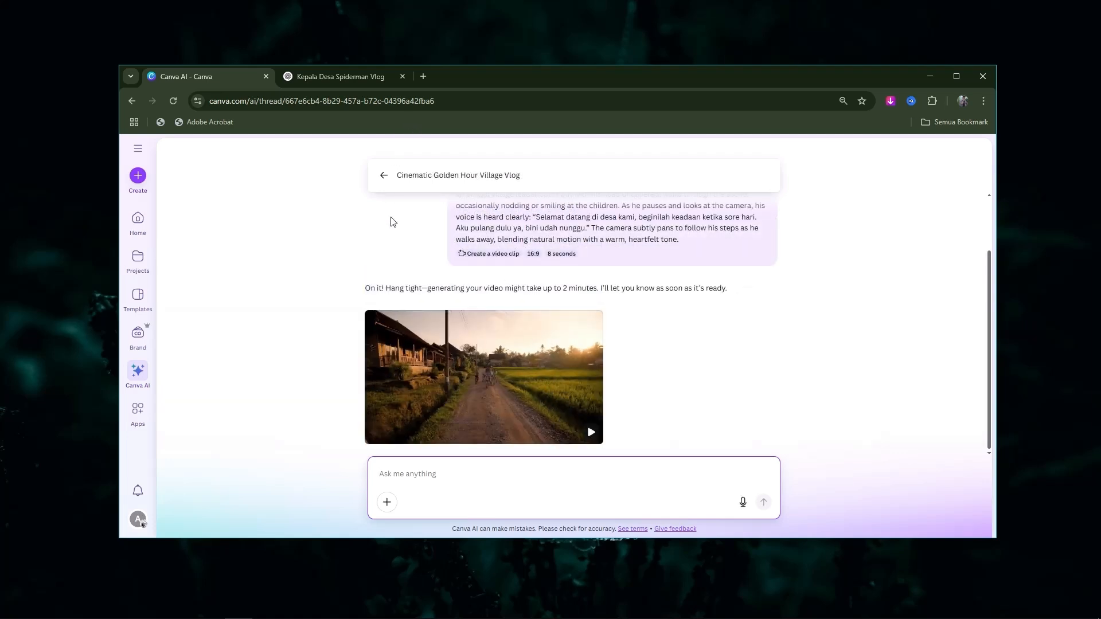
# Open the generated village vlog clip in the large preview, play it and pause the playback.
pyautogui.moveTo(480, 337)
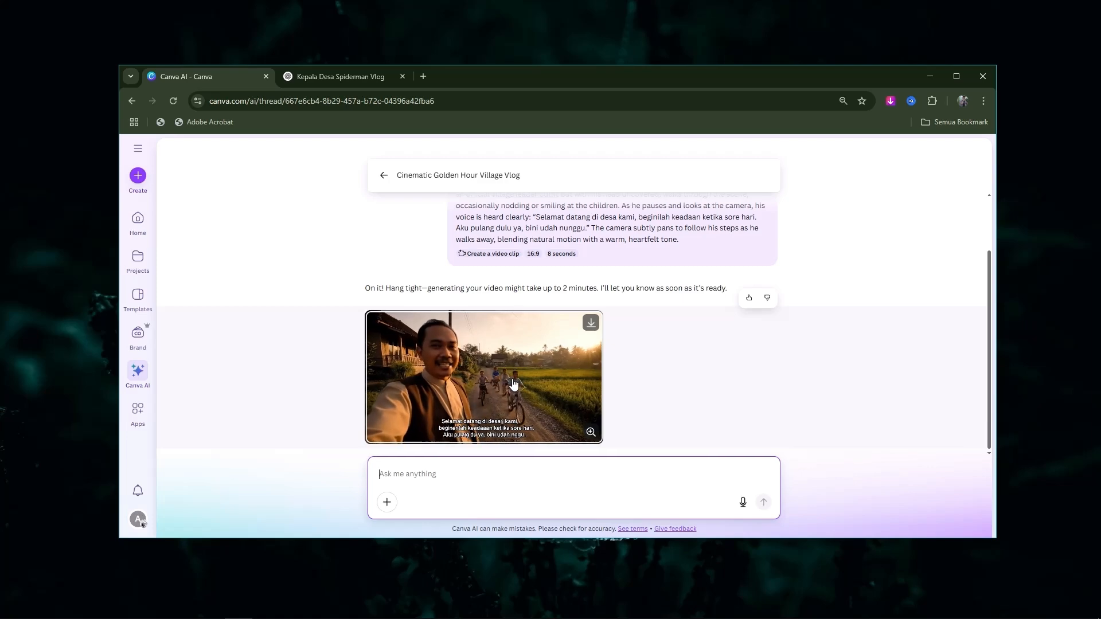
pyautogui.click(454, 389)
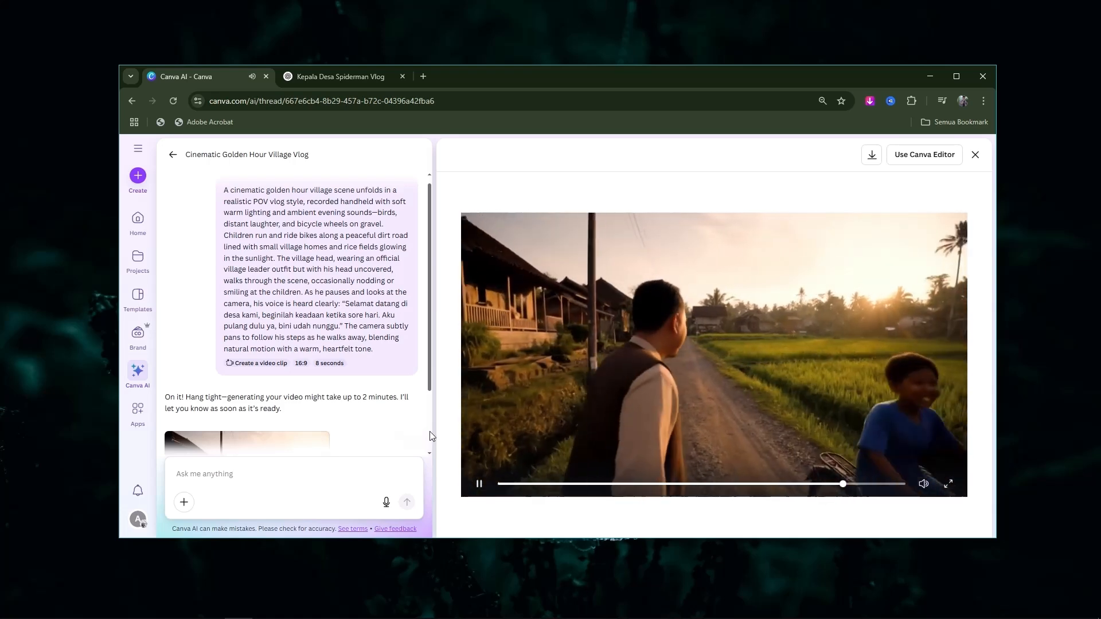
pyautogui.click(656, 351)
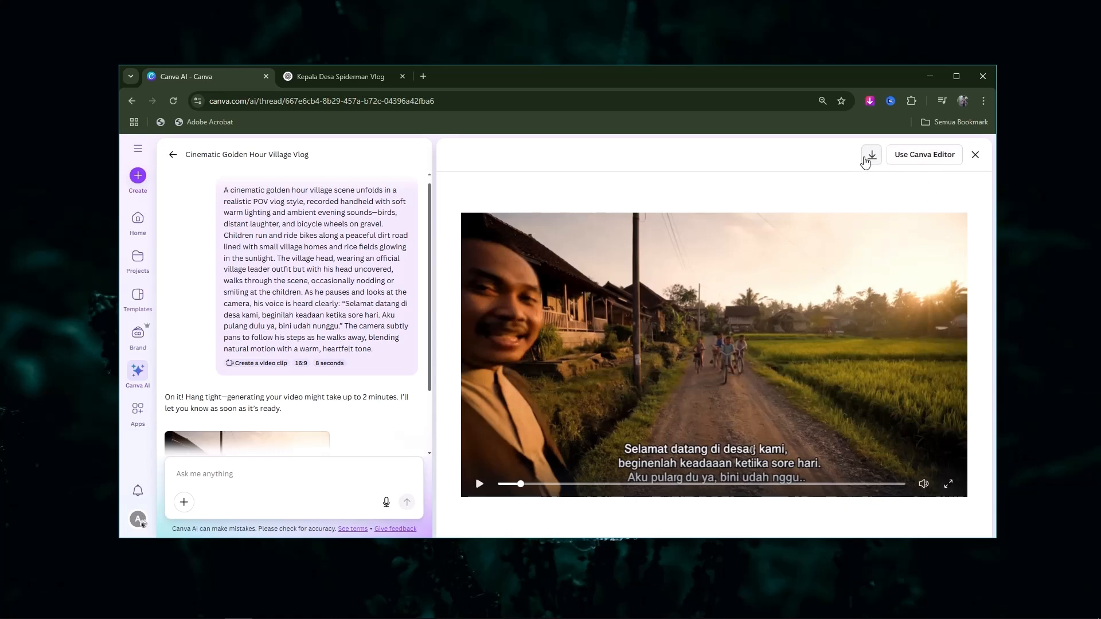
# Open the clip in the Canva Editor, then enlarge and reposition it so its built-in subtitles fall outside the page.
pyautogui.click(912, 156)
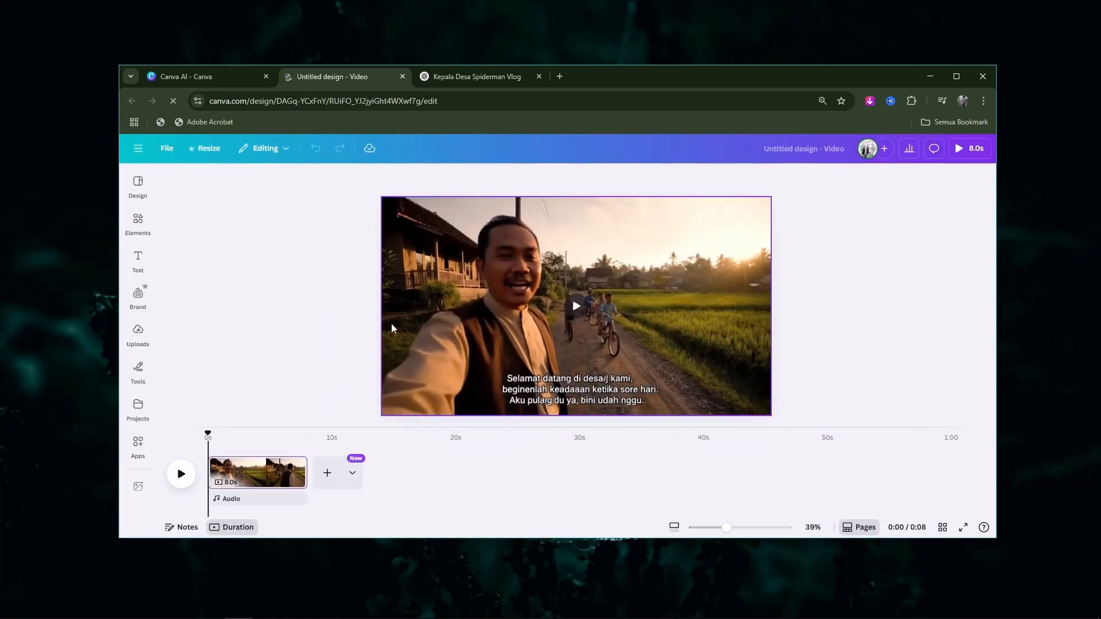
pyautogui.click(551, 342)
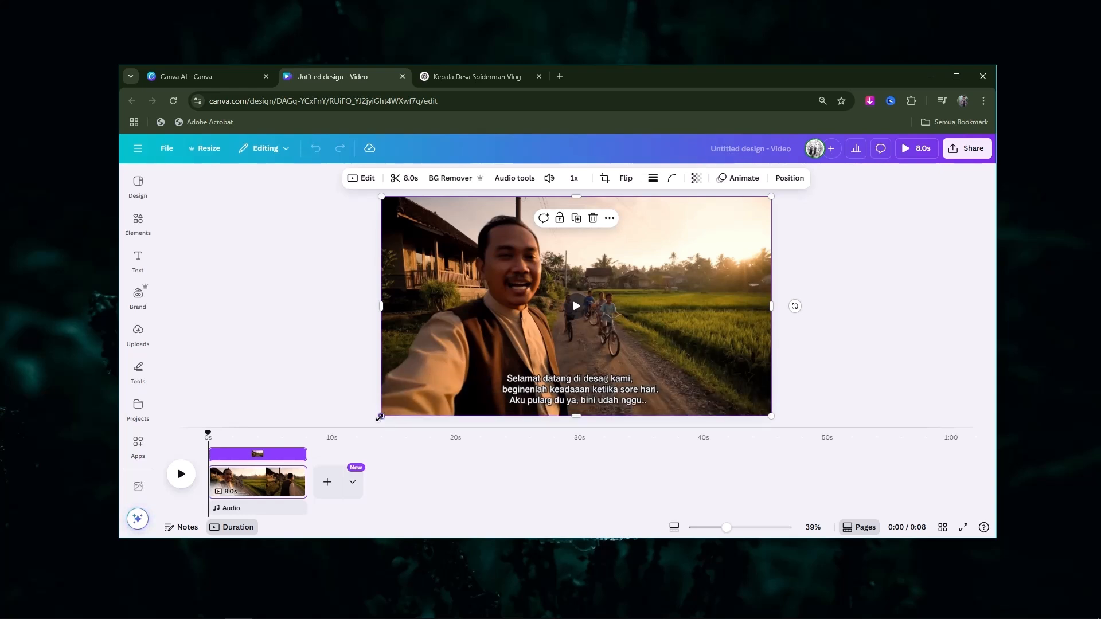
pyautogui.moveTo(379, 418); pyautogui.dragTo(315, 490)
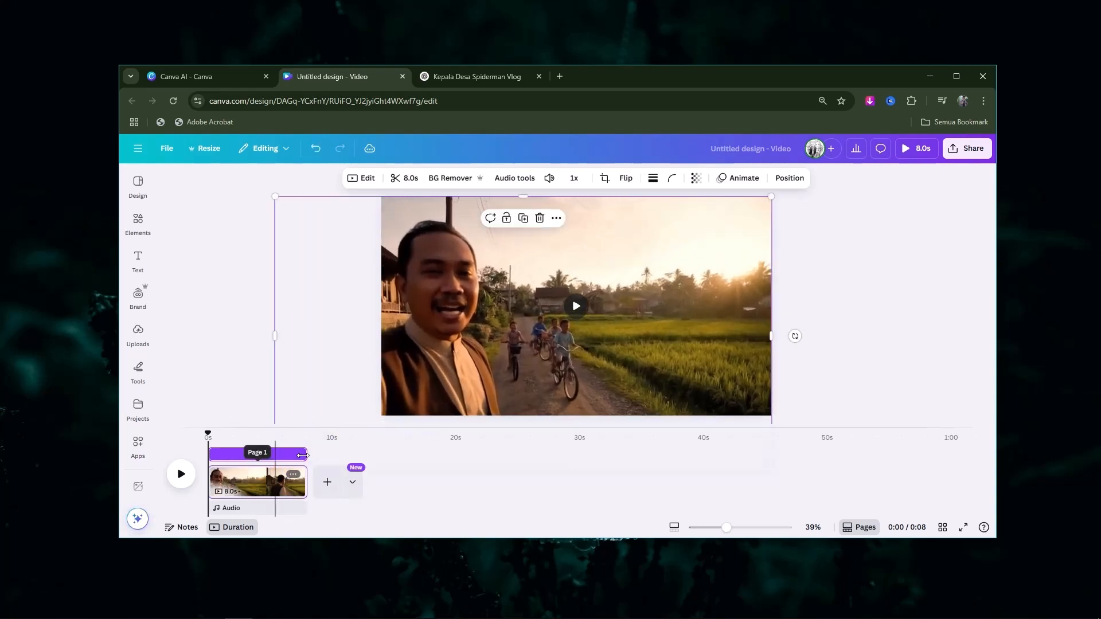
pyautogui.moveTo(535, 343); pyautogui.dragTo(565, 343)
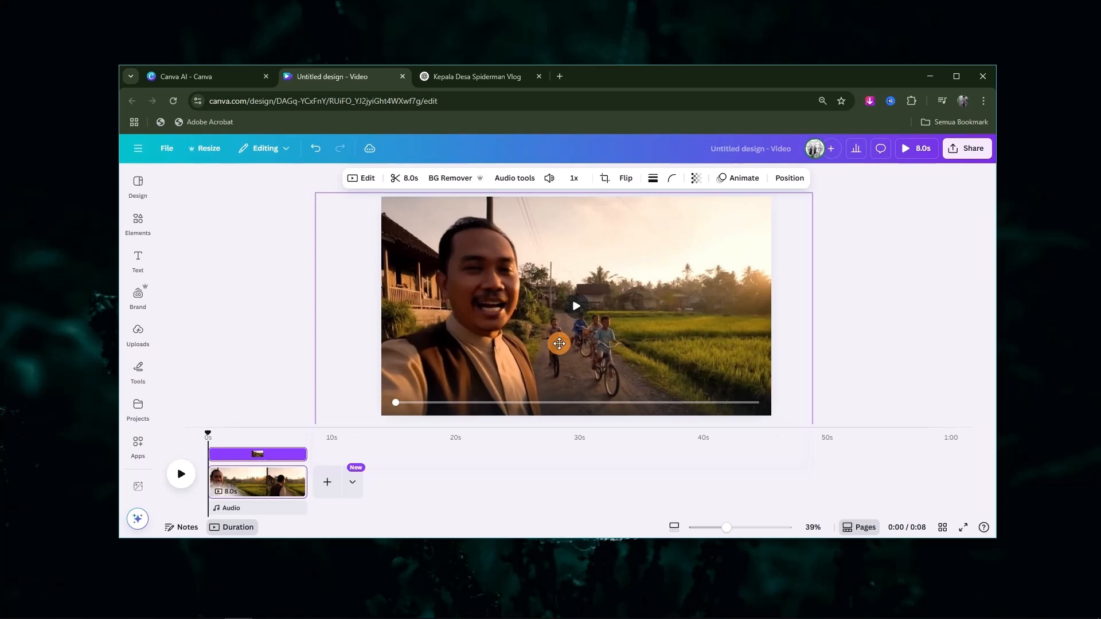
pyautogui.click(273, 340)
# Generate automatic captions for all suitable videos in the design and dismiss the page's video download overlay.
pyautogui.click(138, 259)
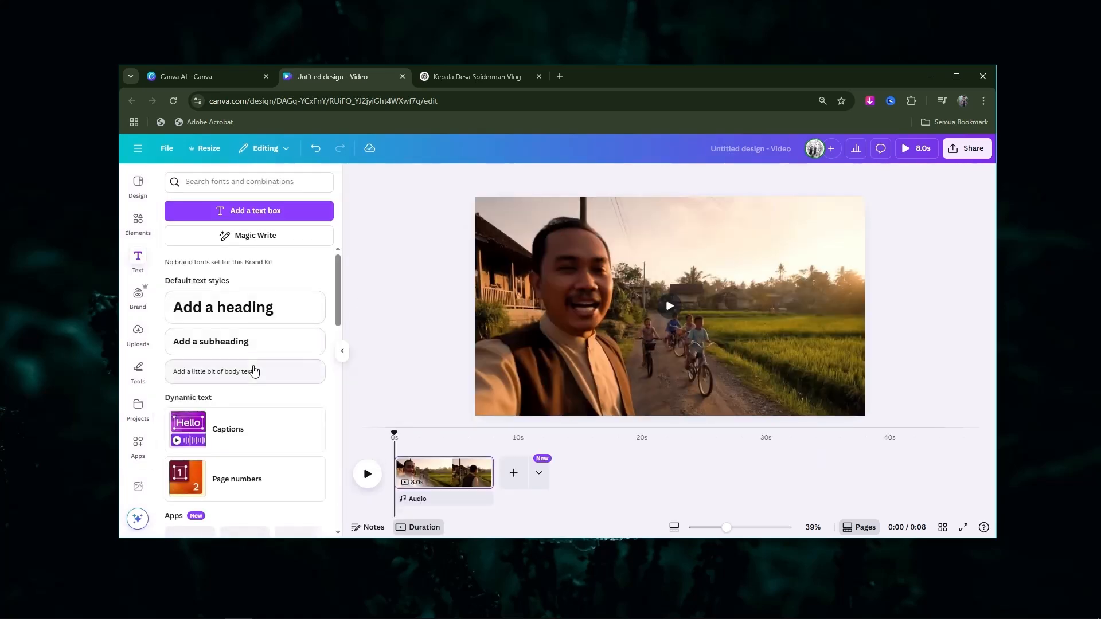
pyautogui.scroll(-2, 252, 379)
pyautogui.scroll(-2, 250, 412)
pyautogui.scroll(3, 241, 344)
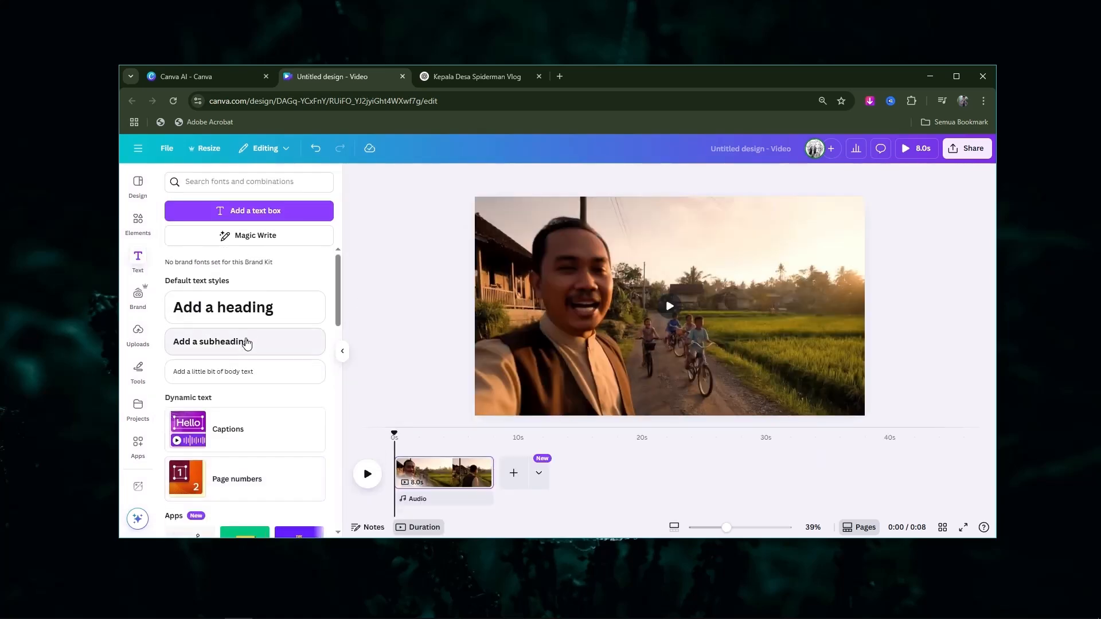
pyautogui.click(248, 427)
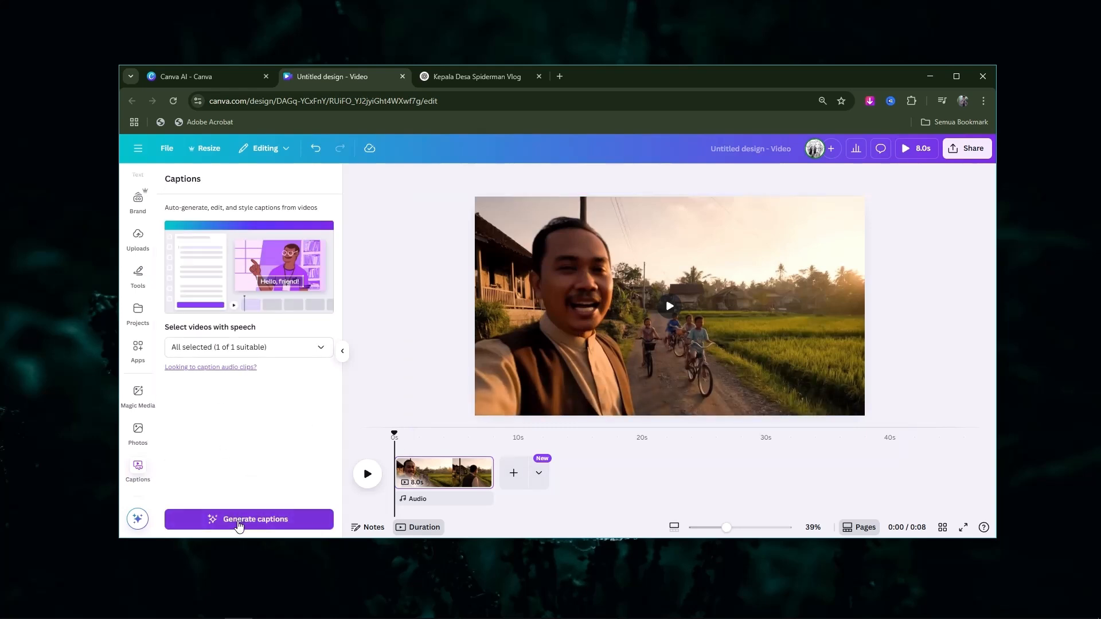
pyautogui.click(264, 351)
pyautogui.click(261, 347)
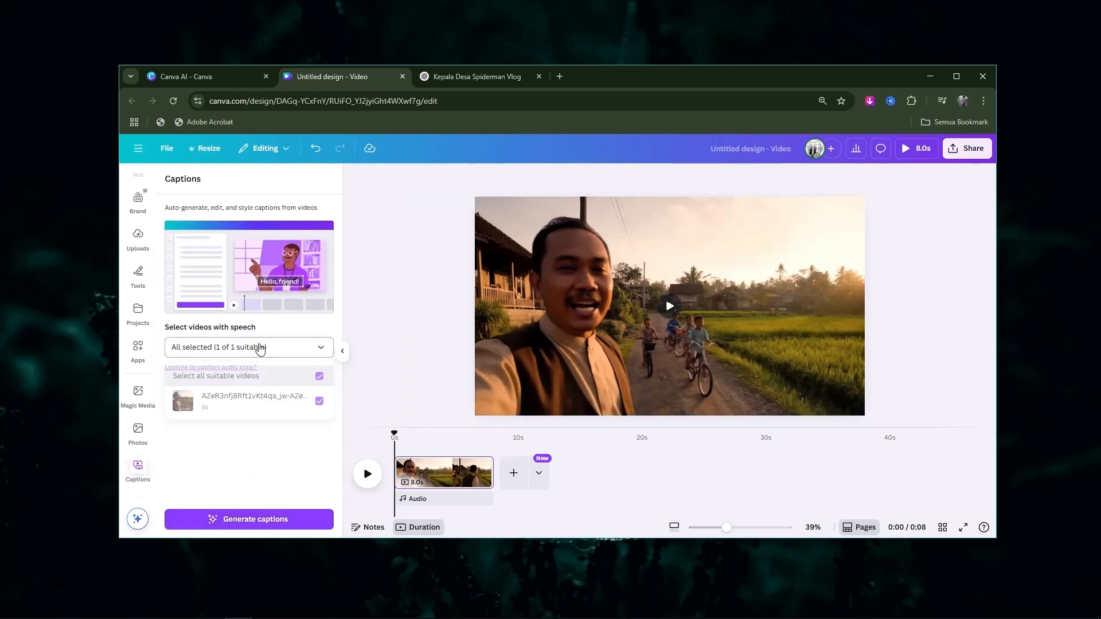
pyautogui.click(224, 515)
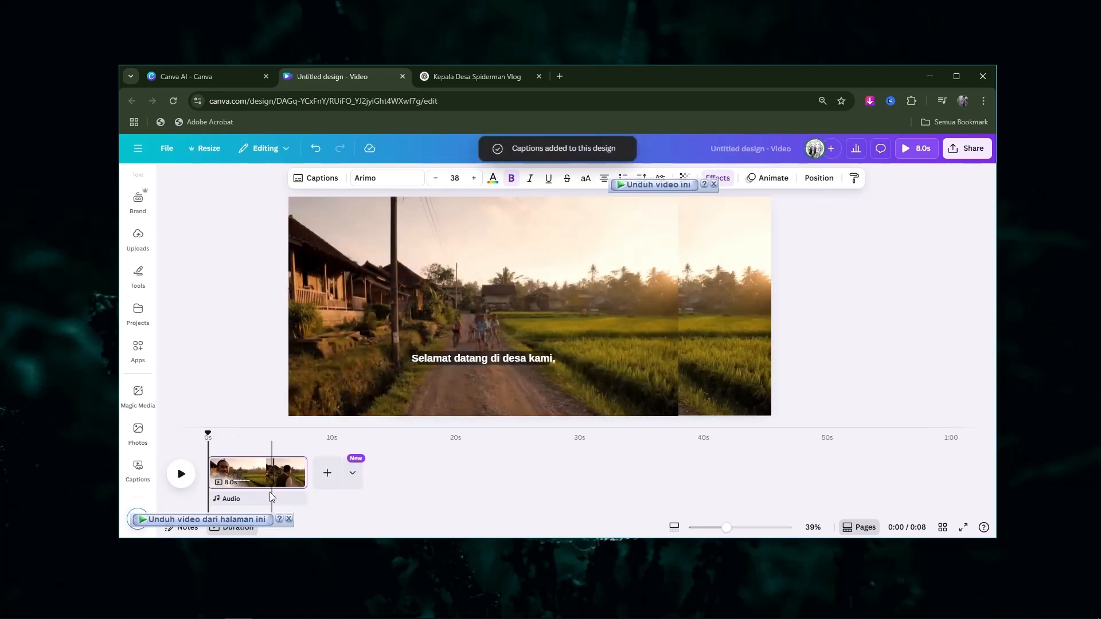
pyautogui.click(288, 519)
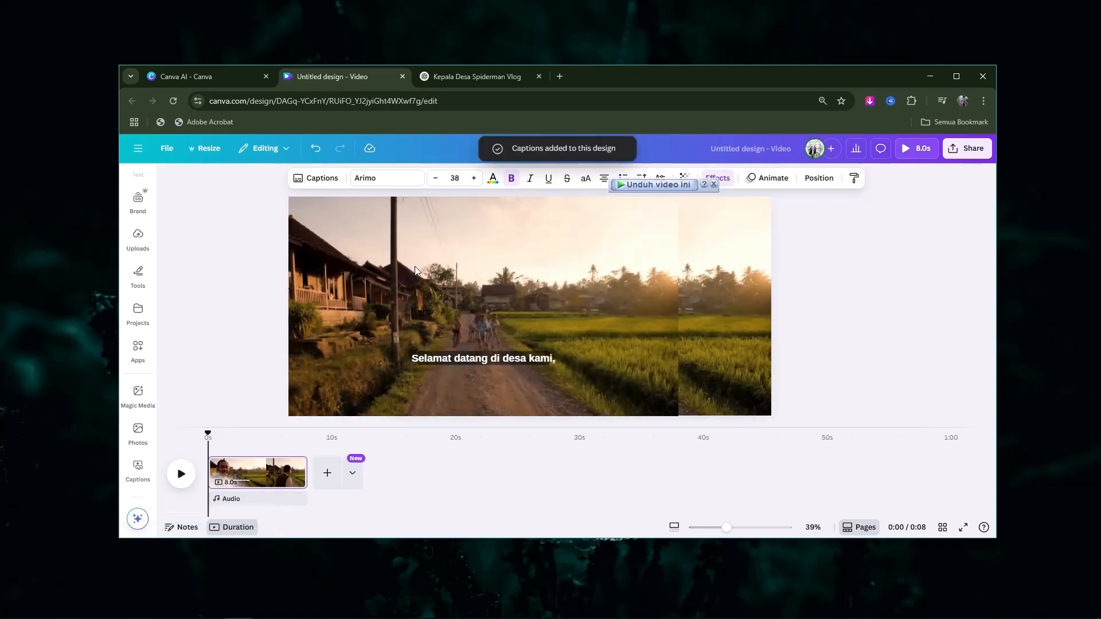
# Look through the font choices for the caption text and play back the captioned video.
pyautogui.click(504, 356)
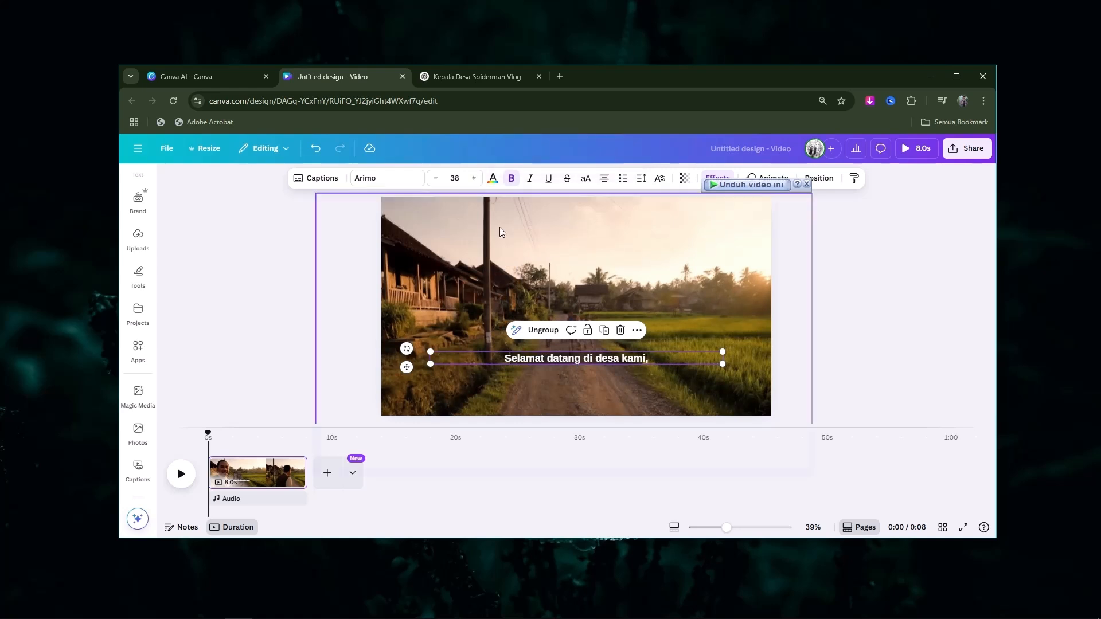
pyautogui.click(371, 177)
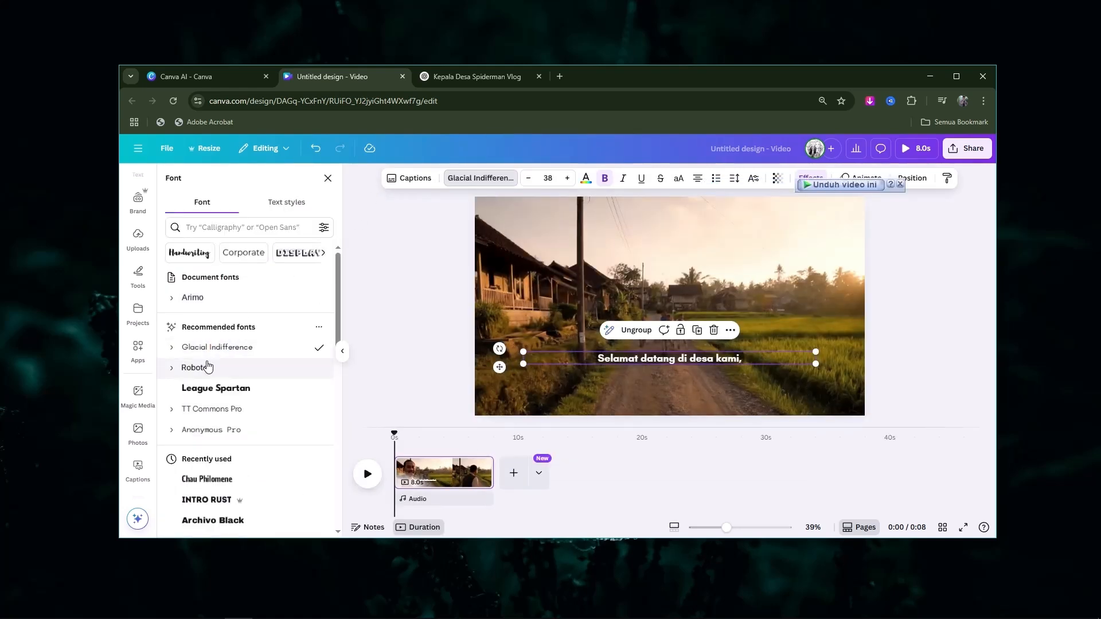
pyautogui.click(898, 187)
pyautogui.click(342, 351)
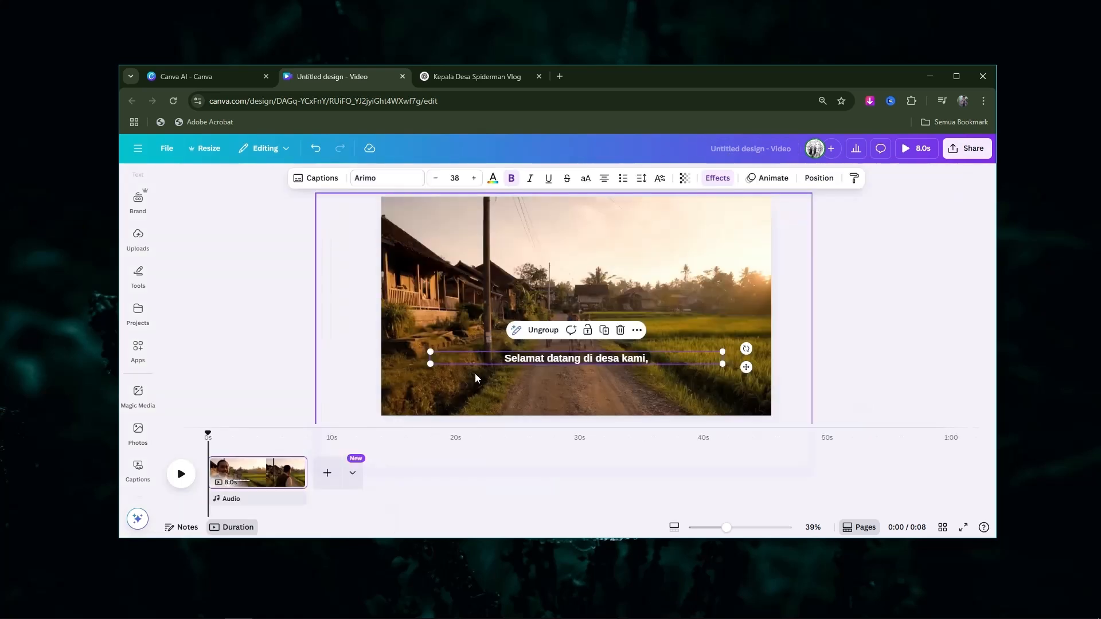
pyautogui.click(173, 473)
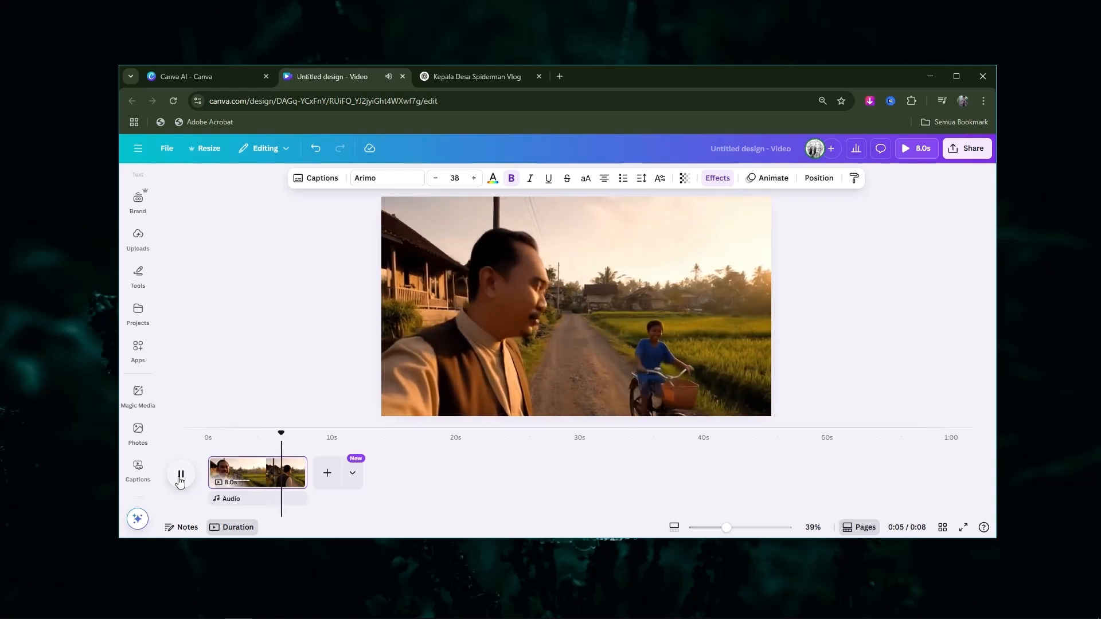
pyautogui.click(180, 480)
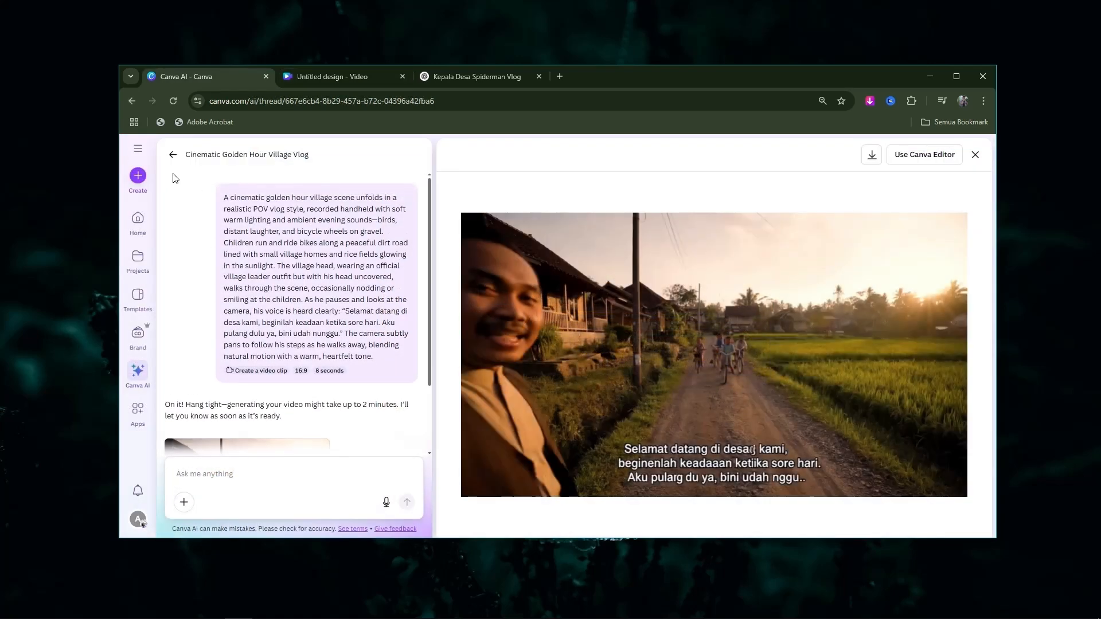
# Start a new Canva AI video clip request and attach the uploaded duckling image as its media.
pyautogui.click(173, 155)
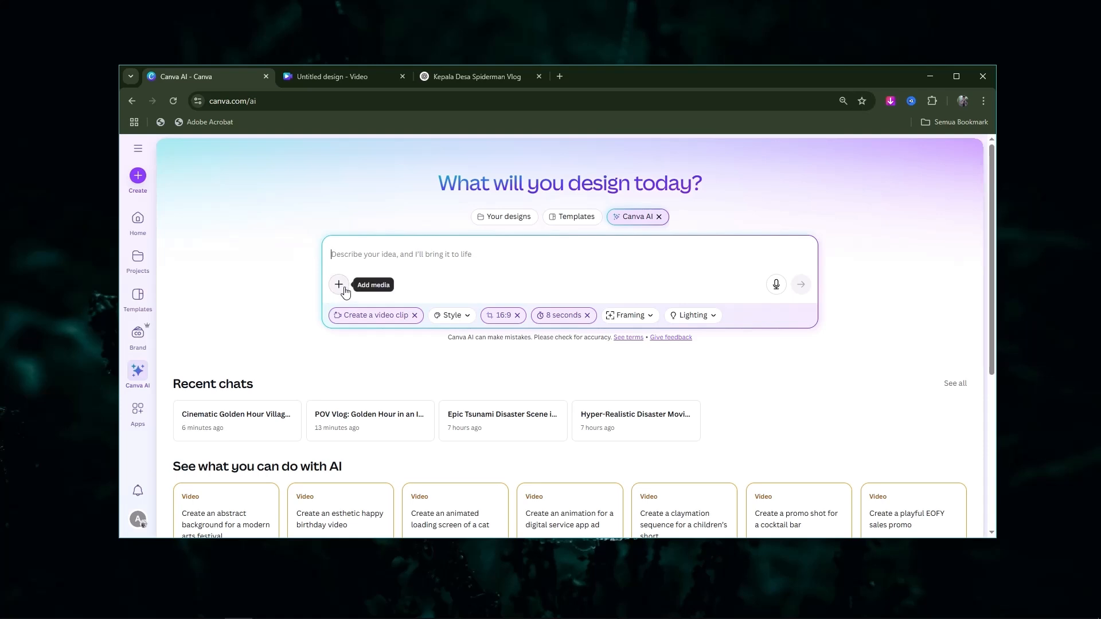
pyautogui.scroll(-2, 348, 291)
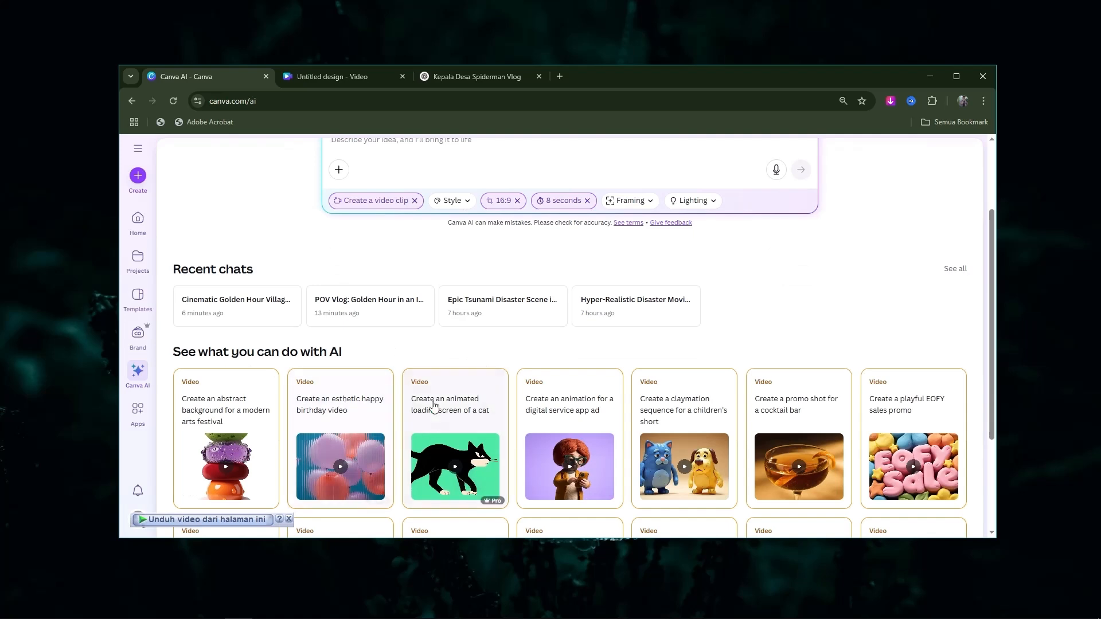
pyautogui.scroll(2, 378, 351)
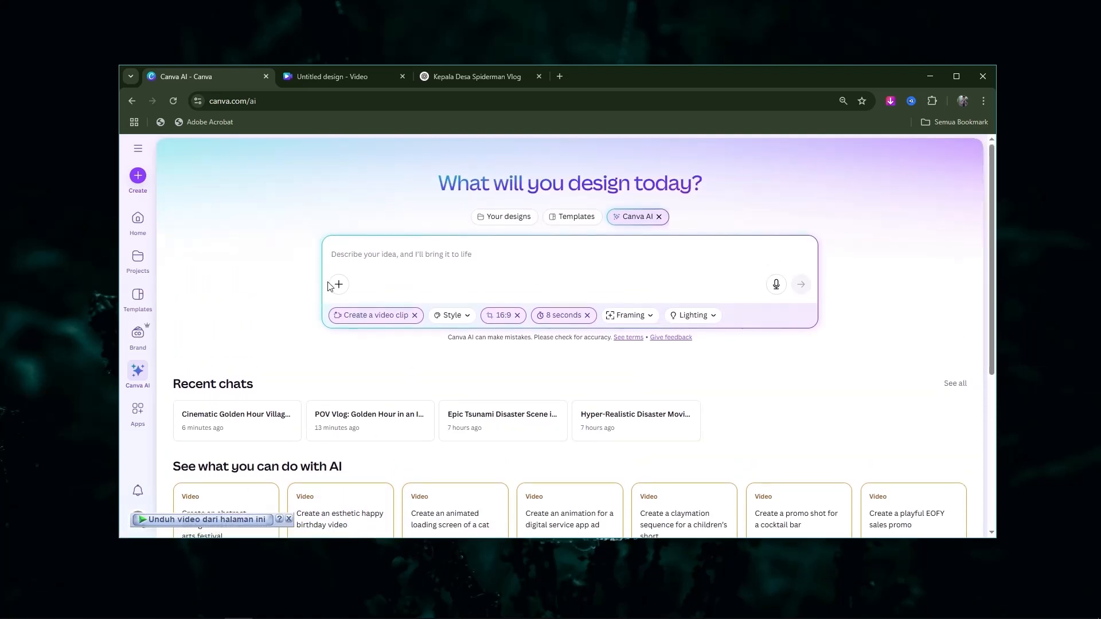
pyautogui.click(338, 288)
pyautogui.scroll(-5, 482, 392)
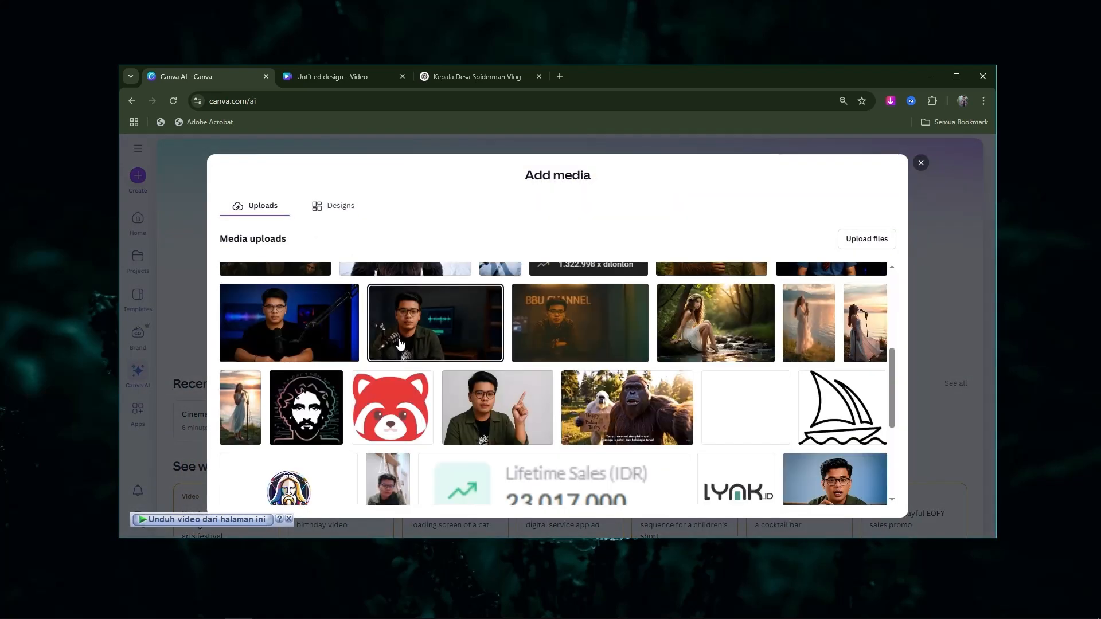
pyautogui.scroll(-3, 482, 393)
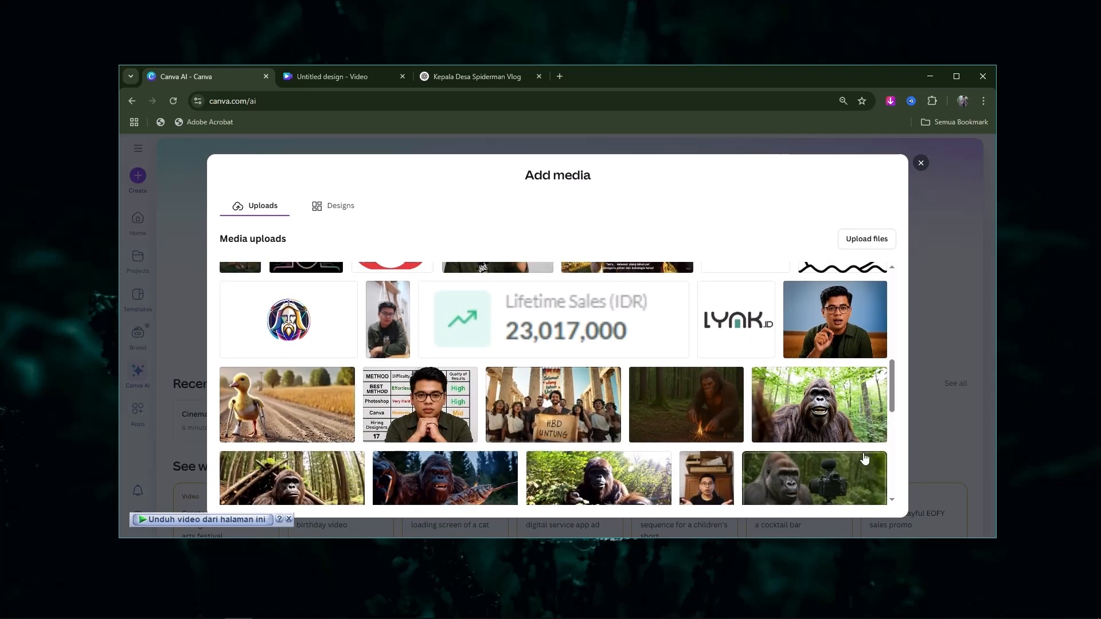
pyautogui.click(287, 405)
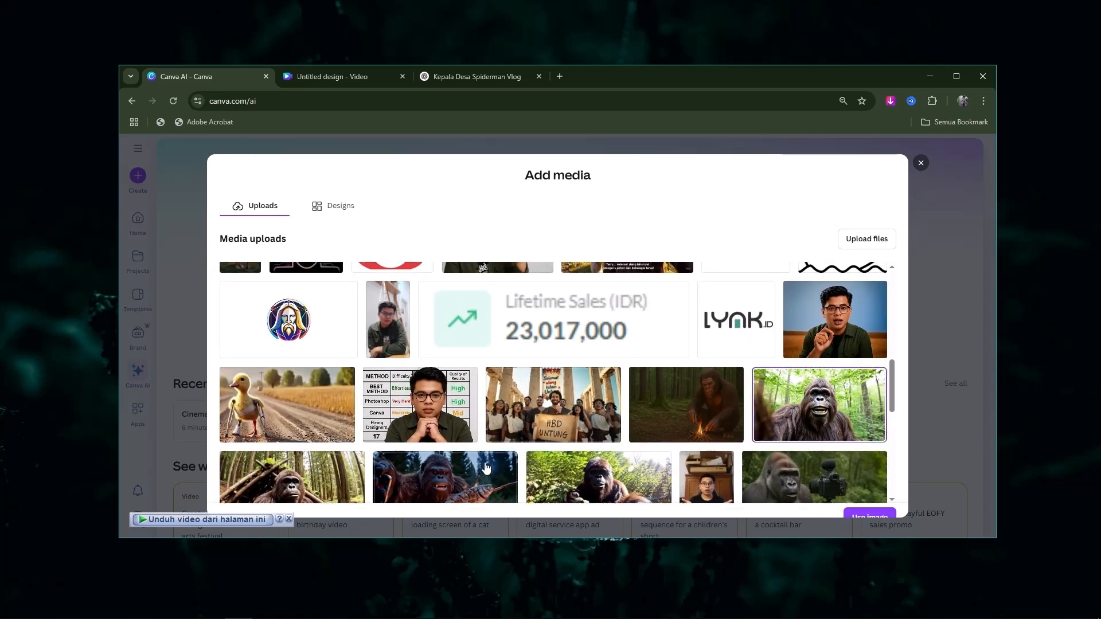
pyautogui.click(863, 504)
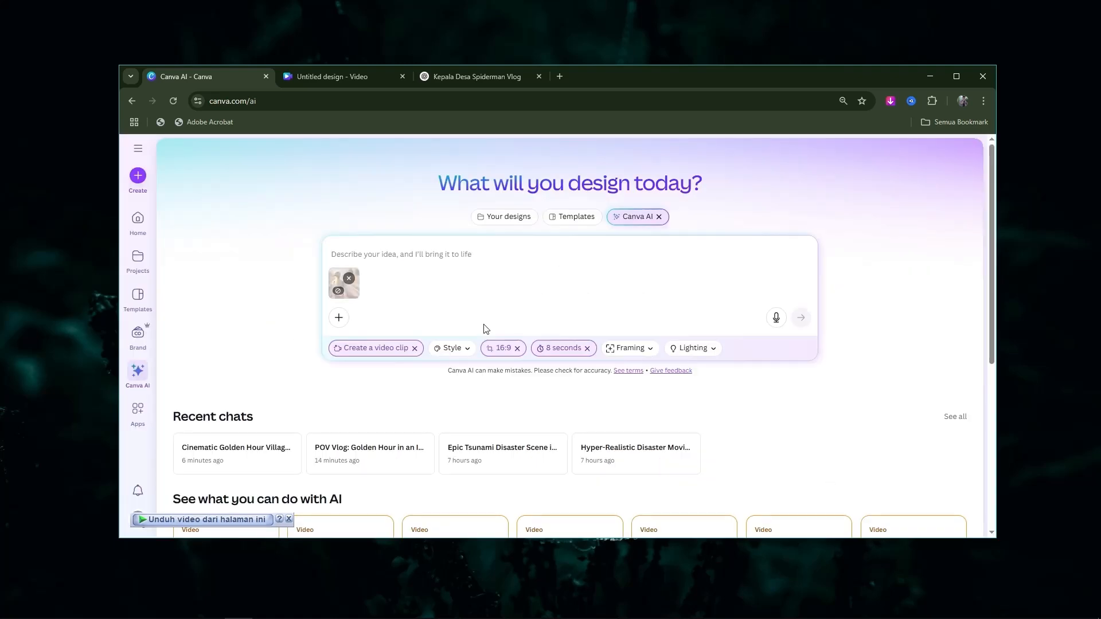
pyautogui.click(405, 263)
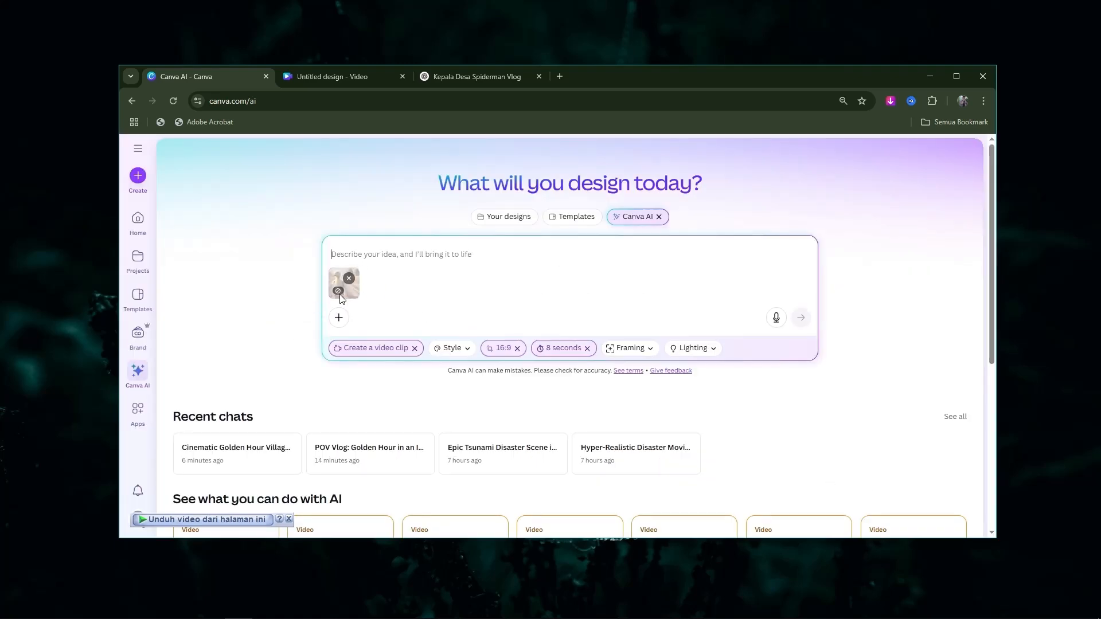
pyautogui.moveTo(337, 294)
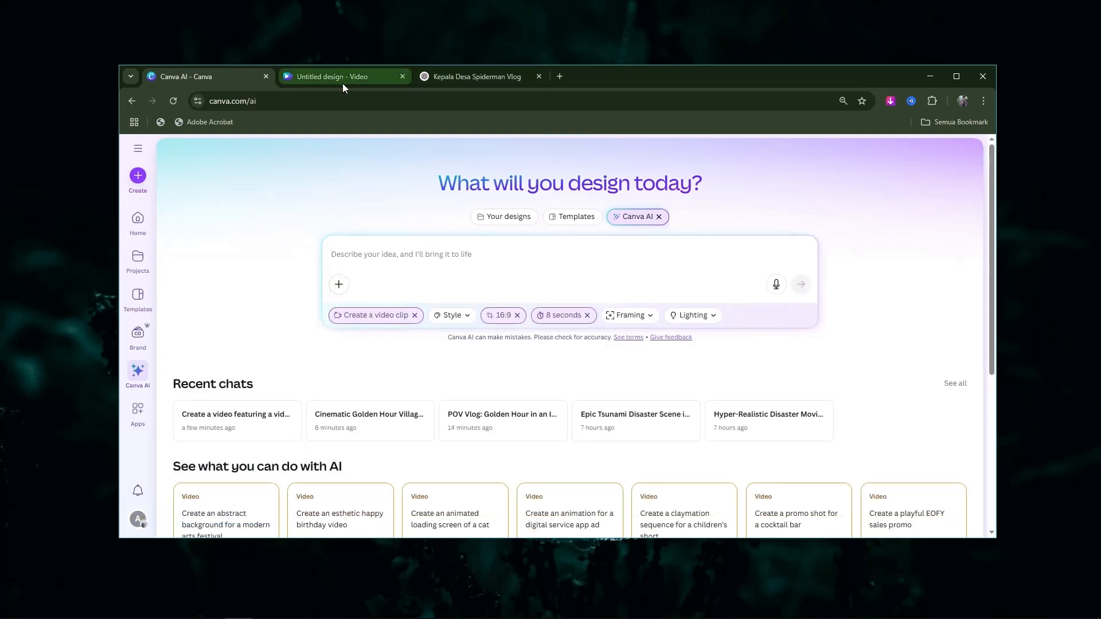
# Open the "Bigfoot Vlog Script Creation" chat in ChatGPT and copy the Scene 9 subscribe reminder prompt.
pyautogui.click(462, 81)
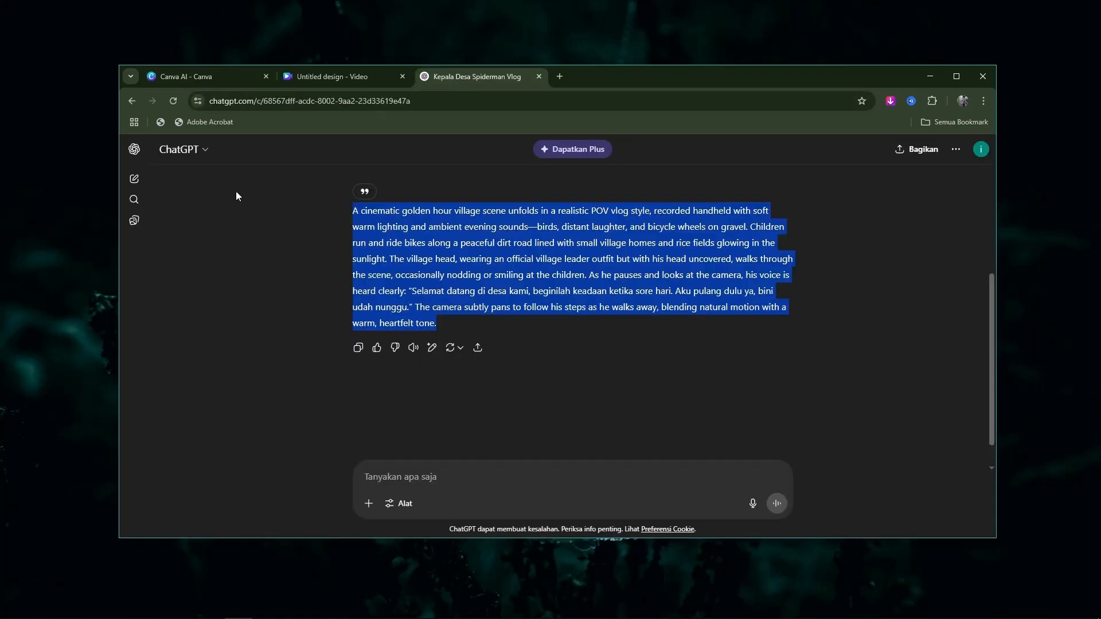
pyautogui.scroll(3, 235, 191)
pyautogui.click(137, 149)
pyautogui.scroll(3, 189, 287)
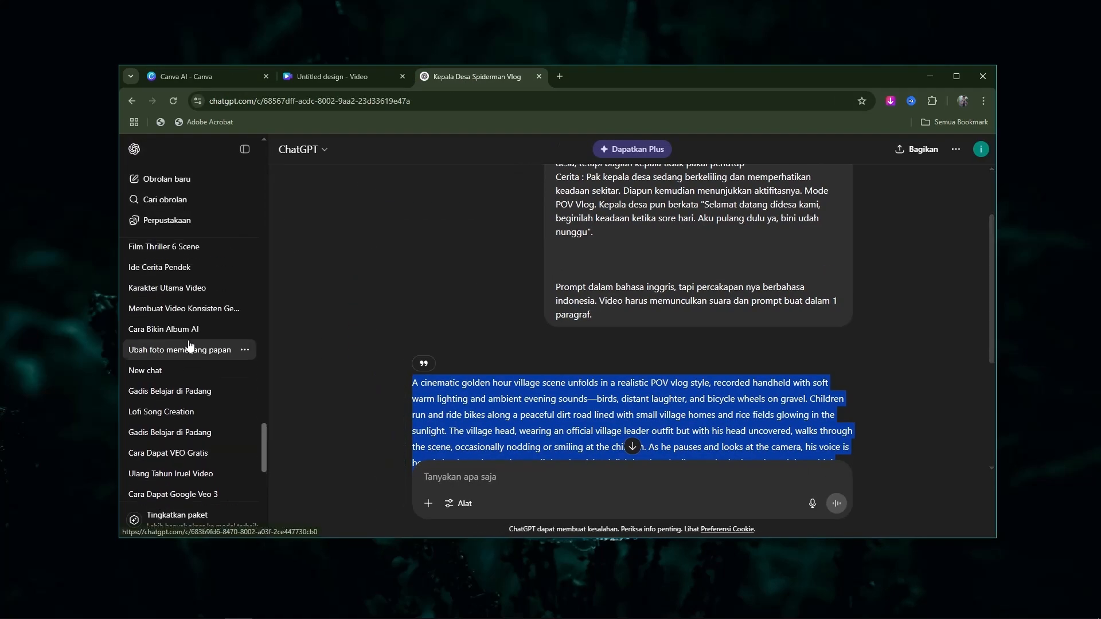
pyautogui.click(183, 279)
pyautogui.moveTo(408, 241); pyautogui.dragTo(752, 306)
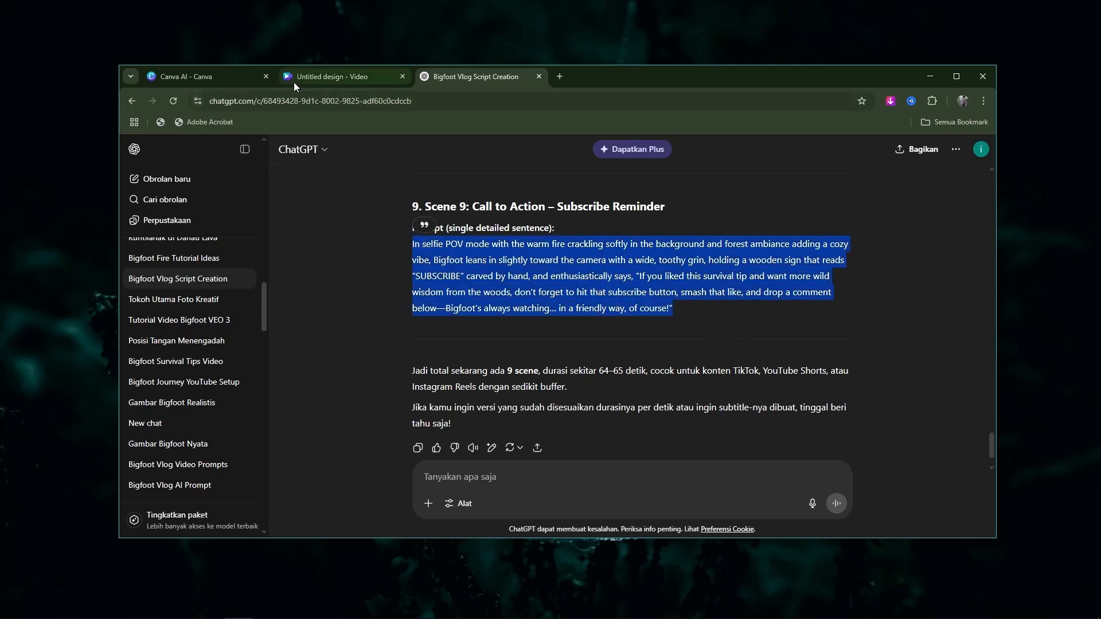
# Paste the Bigfoot prompt into Canva AI, remove the trailing blank lines, and generate the 16:9, 8-second video clip.
pyautogui.click(314, 80)
pyautogui.click(209, 84)
pyautogui.hotkey('ctrl', 'v')
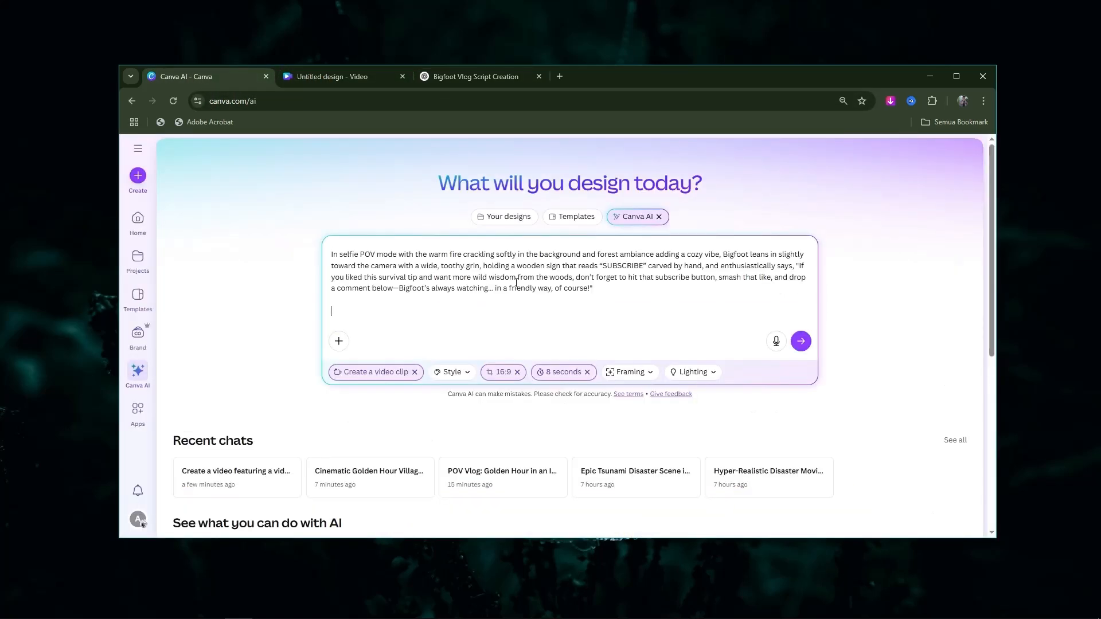
pyautogui.press('BackSpace')
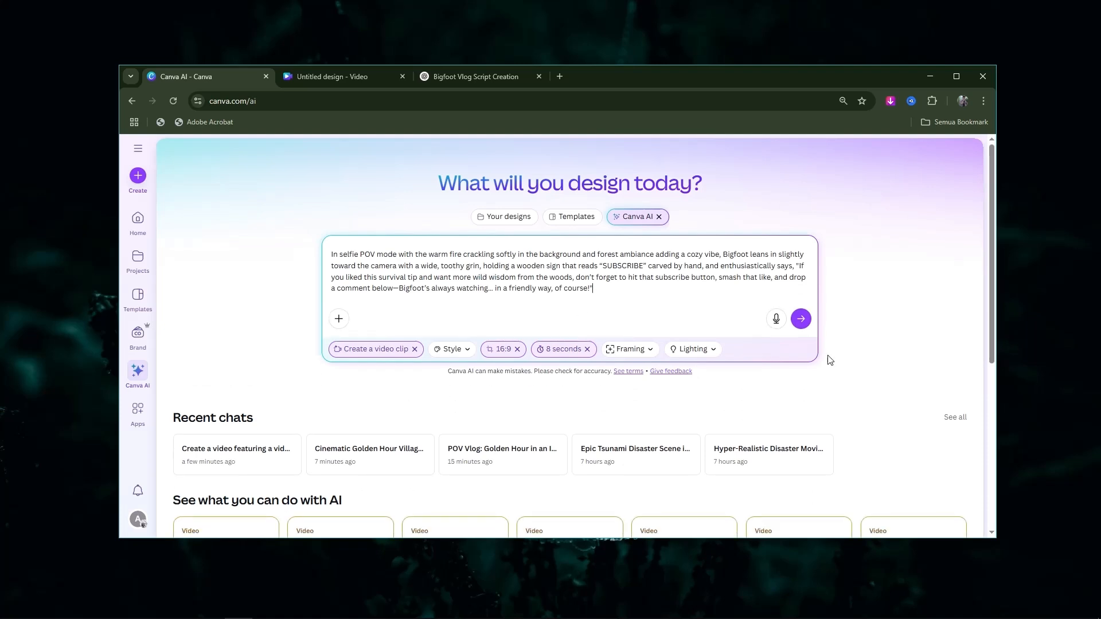
pyautogui.click(806, 323)
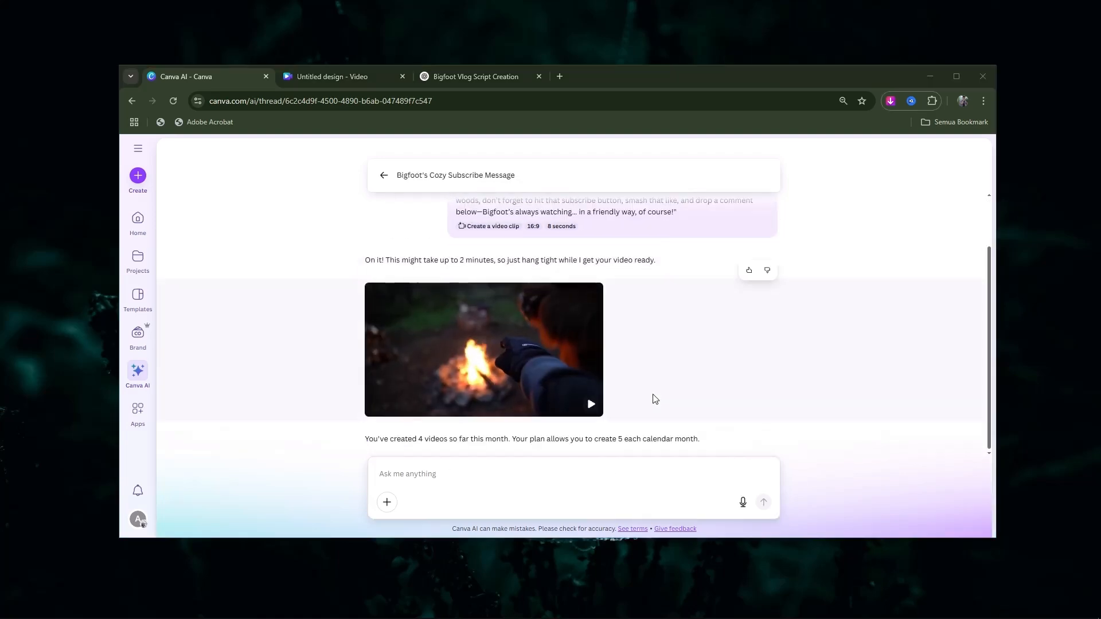
# Play back the generated Bigfoot clip in its large preview and return to the prompts in ChatGPT.
pyautogui.click(516, 366)
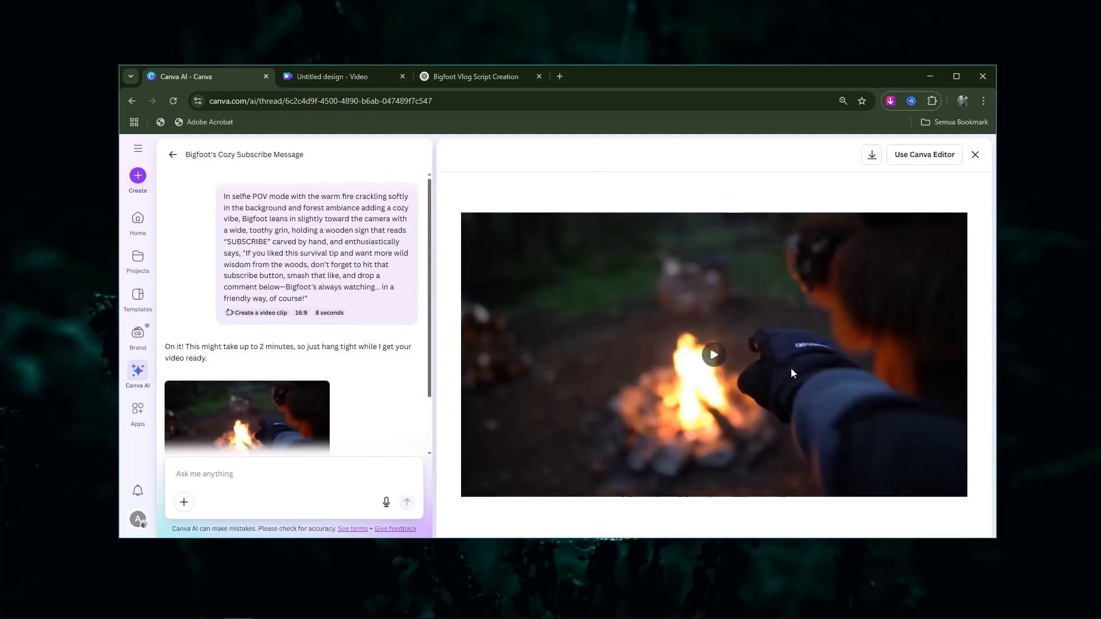
pyautogui.click(724, 375)
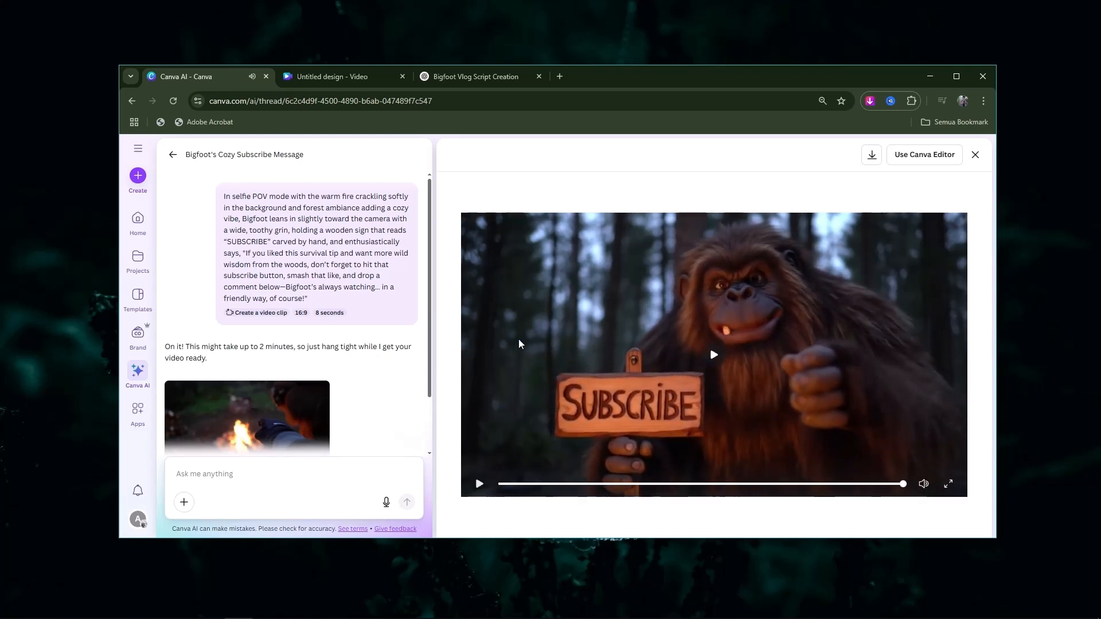
pyautogui.click(497, 74)
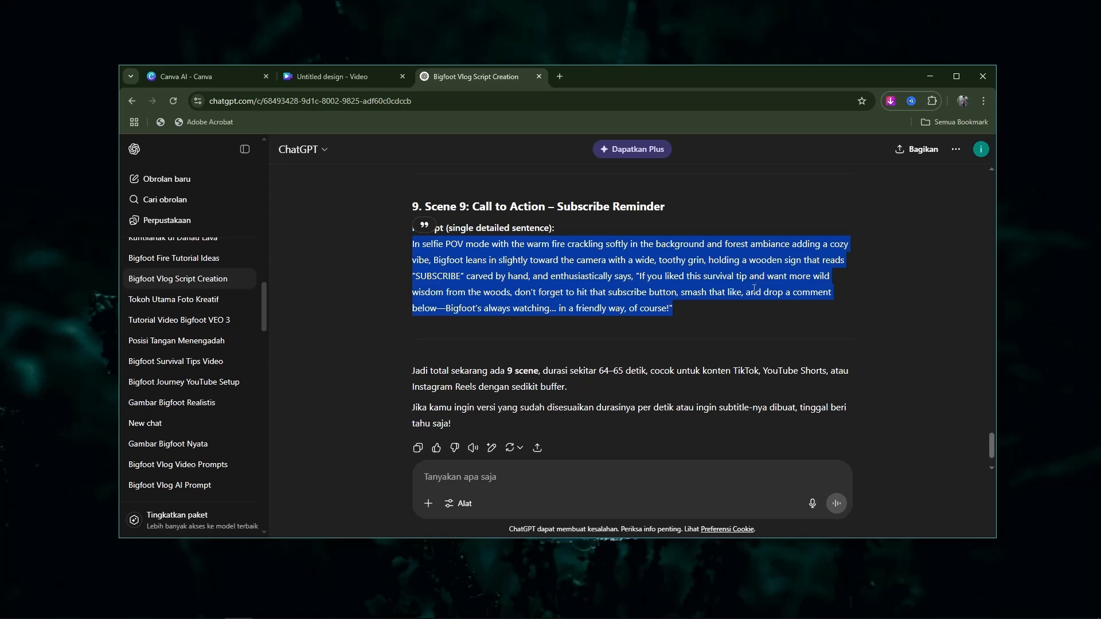
pyautogui.scroll(3, 550, 329)
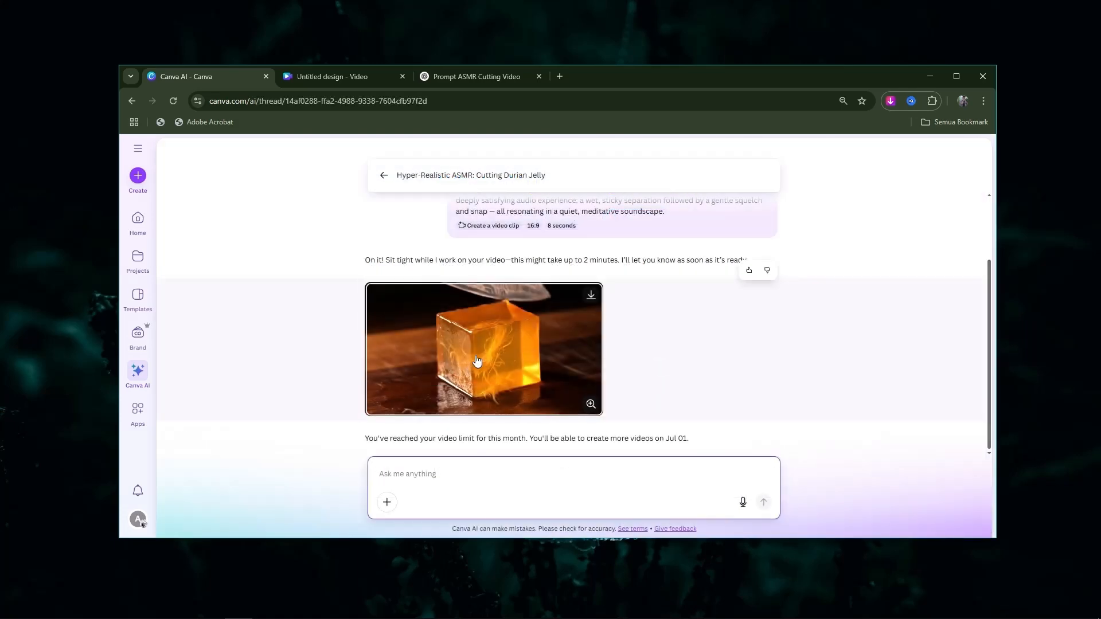
# Play back the generated durian jelly cutting clip, download it to the Downloads folder, and close the preview.
pyautogui.click(476, 351)
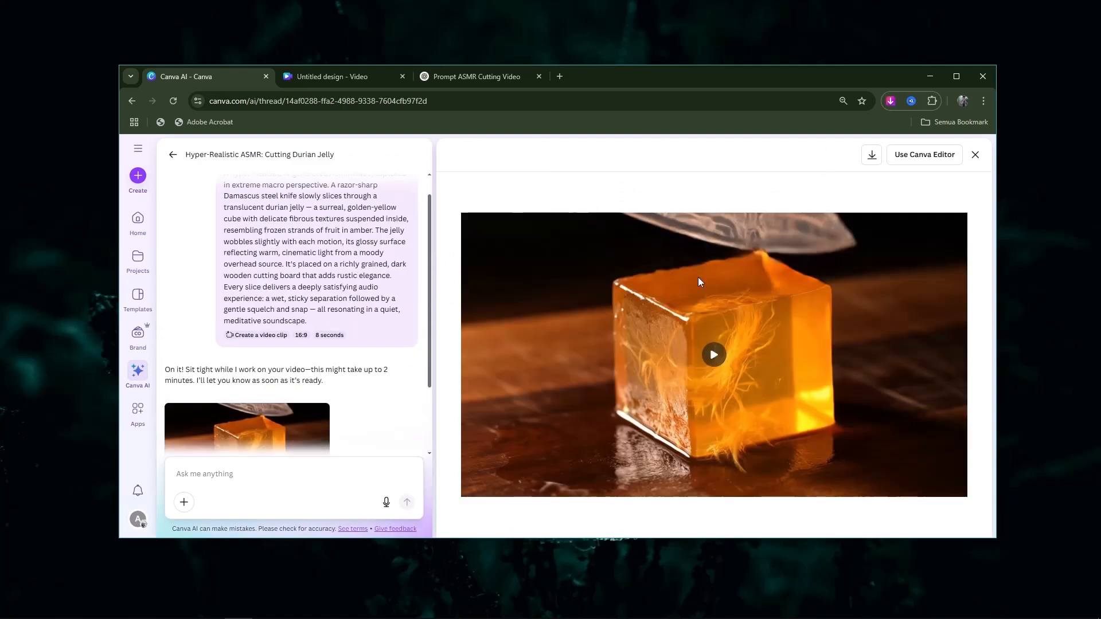
pyautogui.click(714, 355)
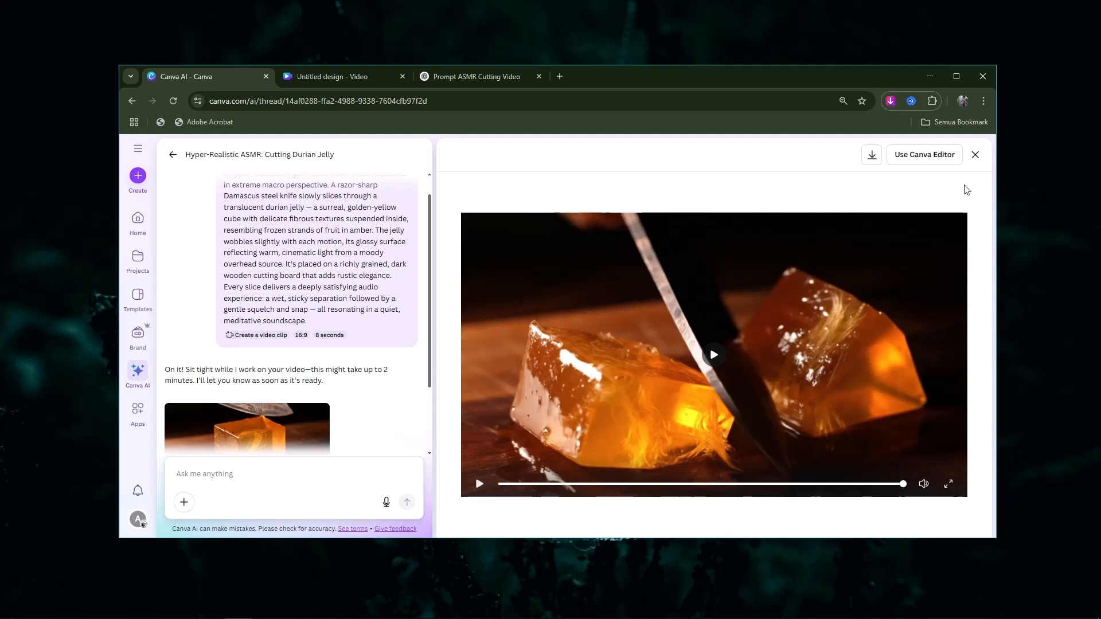
pyautogui.click(872, 154)
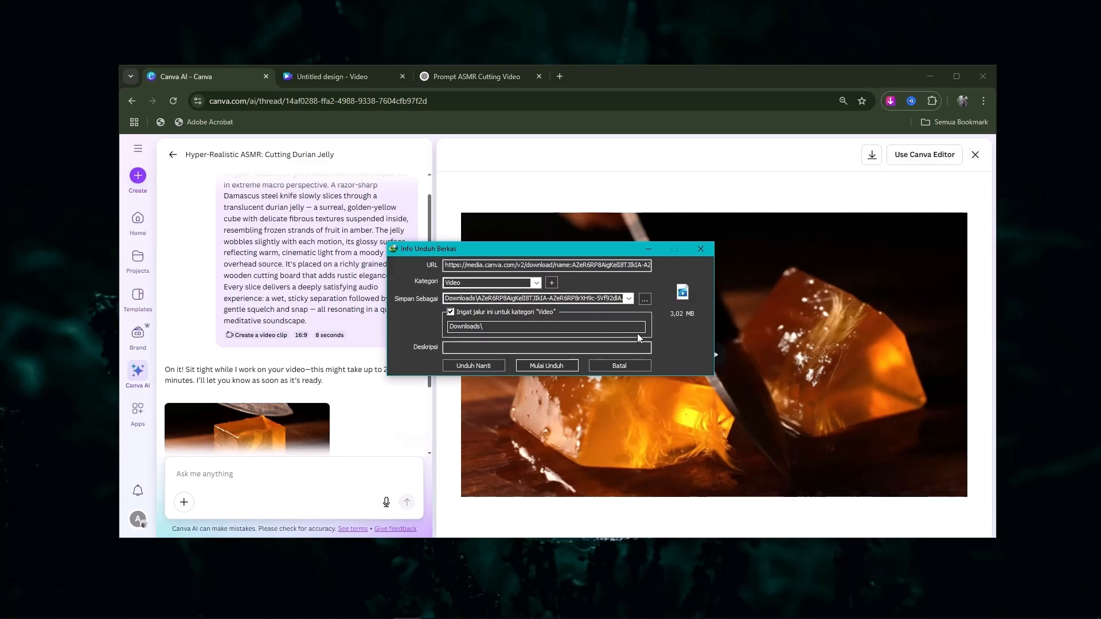
pyautogui.click(546, 365)
pyautogui.click(974, 154)
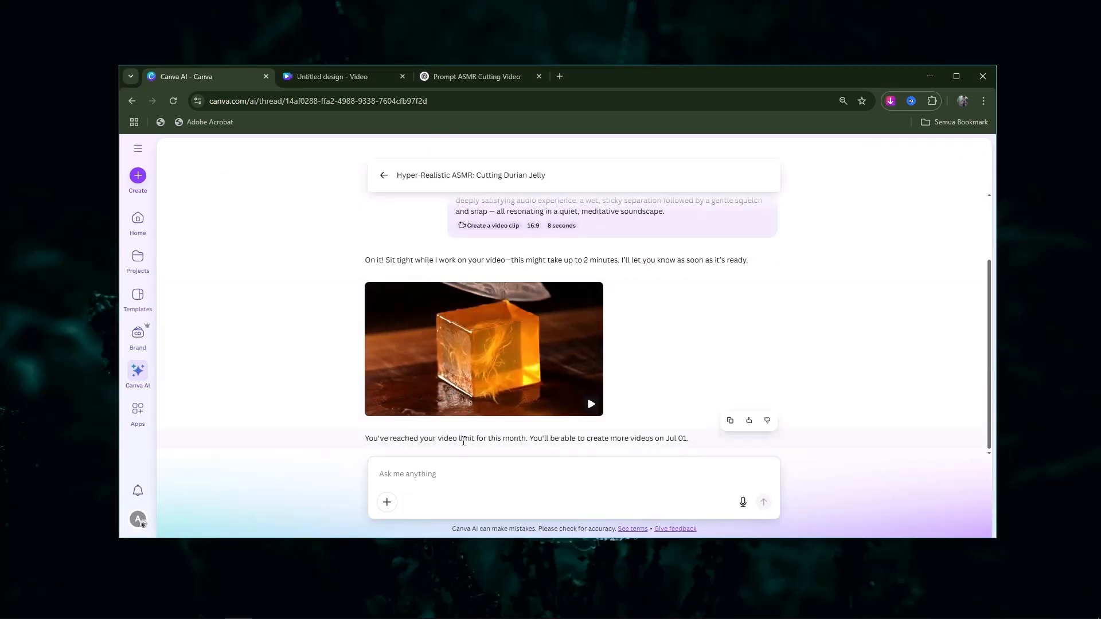
# Read the monthly video limit notice and review the prompt in the durian jelly chat.
pyautogui.moveTo(458, 439); pyautogui.dragTo(689, 452)
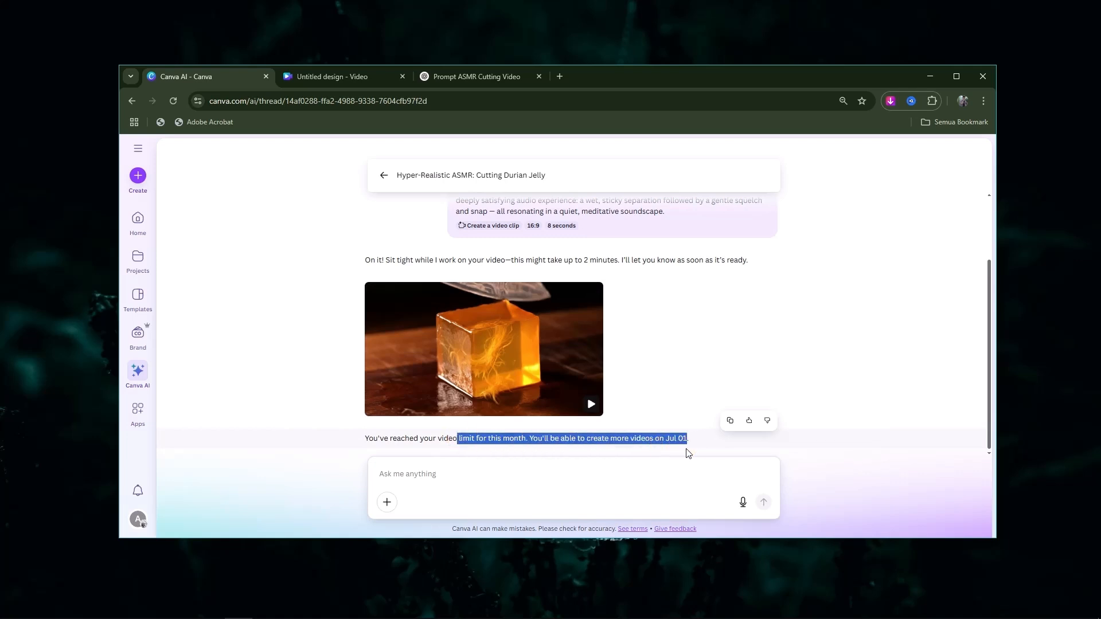
pyautogui.click(663, 439)
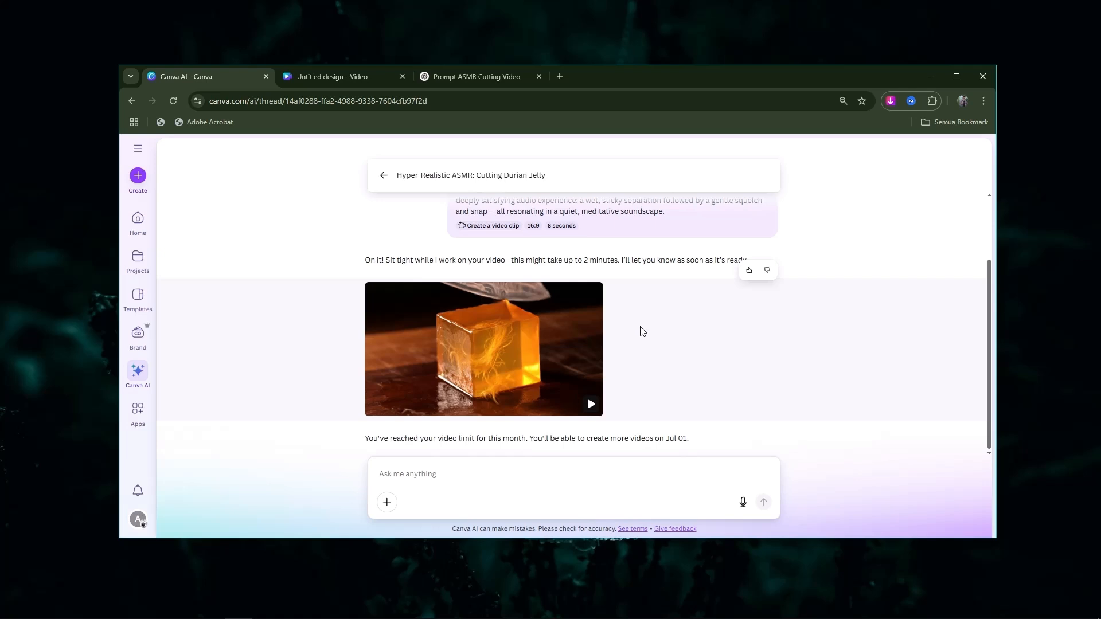
pyautogui.scroll(3, 344, 218)
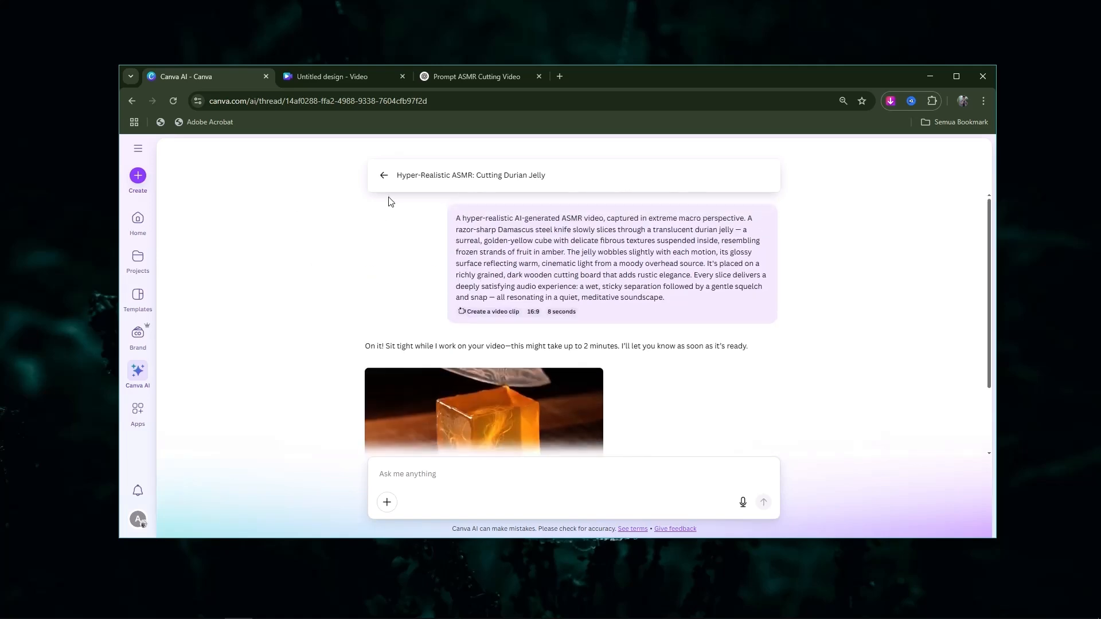
# Return to the Canva AI start page, switch from video clip to image creation, and look through the previously generated images.
pyautogui.click(384, 175)
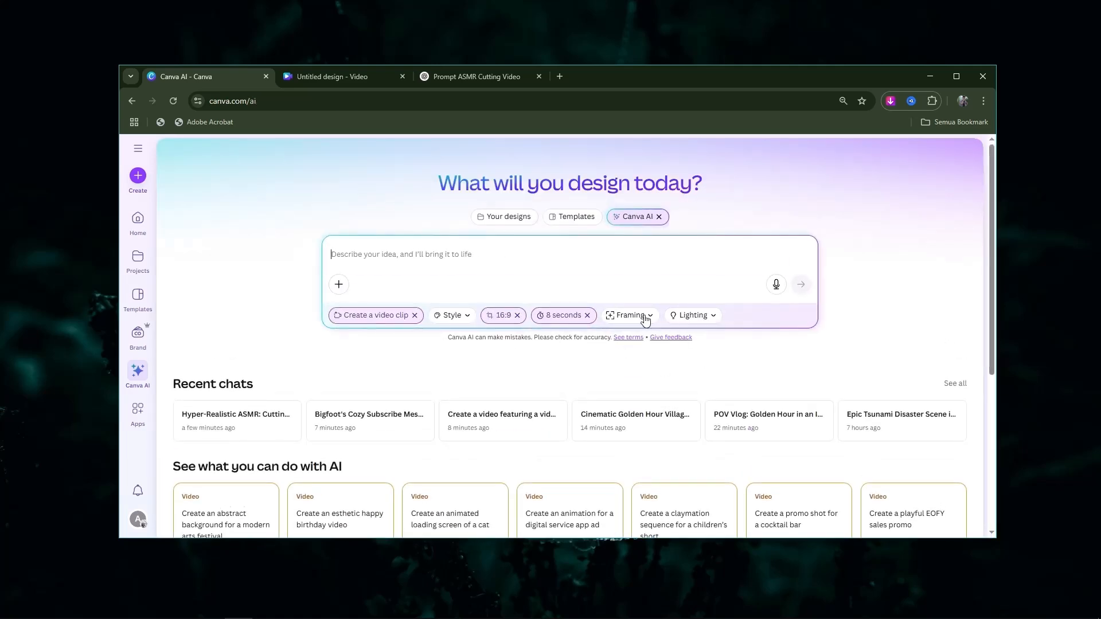
pyautogui.click(383, 319)
pyautogui.click(441, 316)
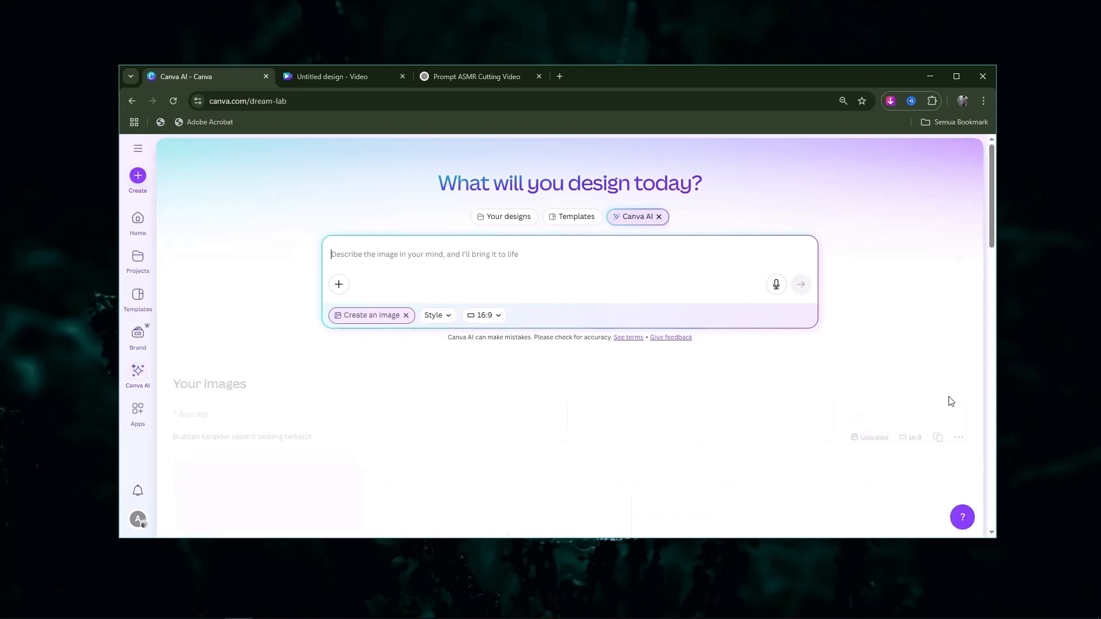
pyautogui.scroll(-2, 740, 382)
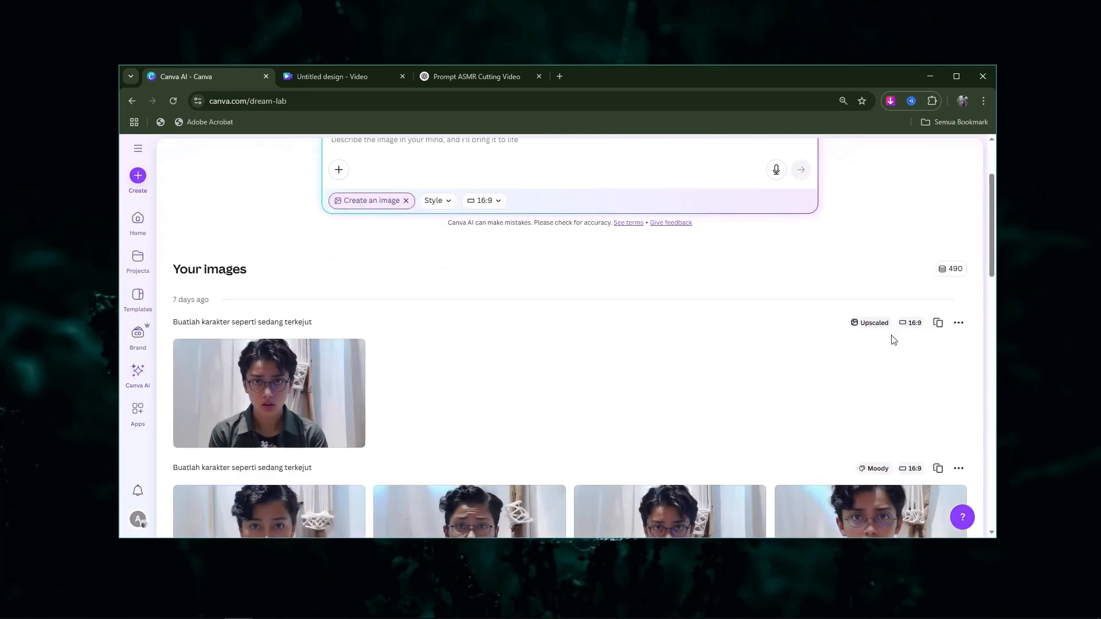
pyautogui.scroll(2, 954, 341)
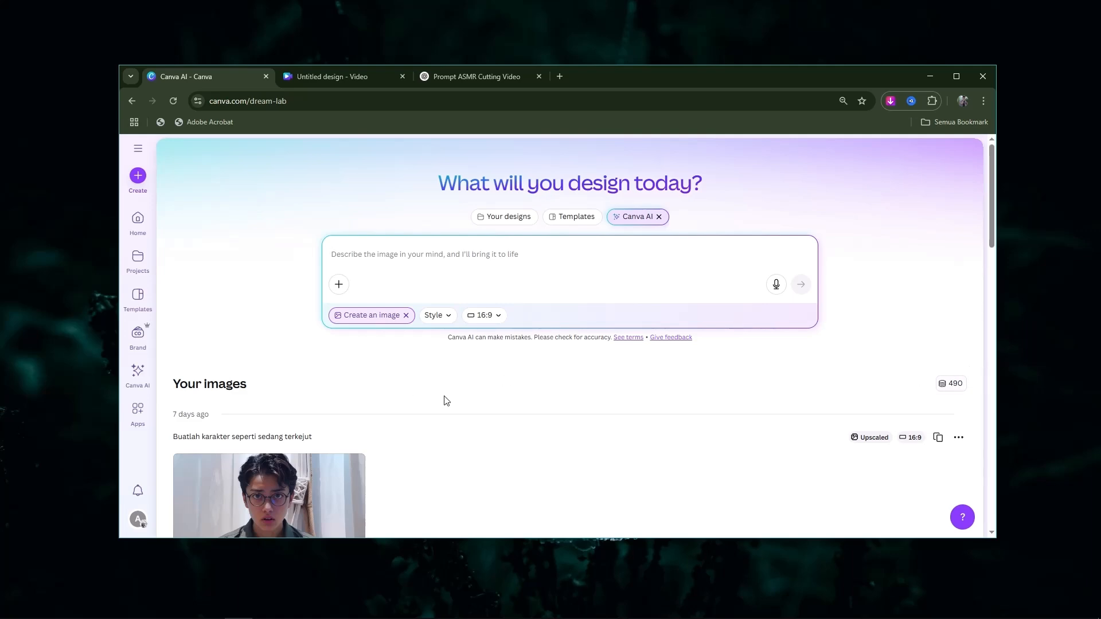
pyautogui.scroll(-15, 503, 373)
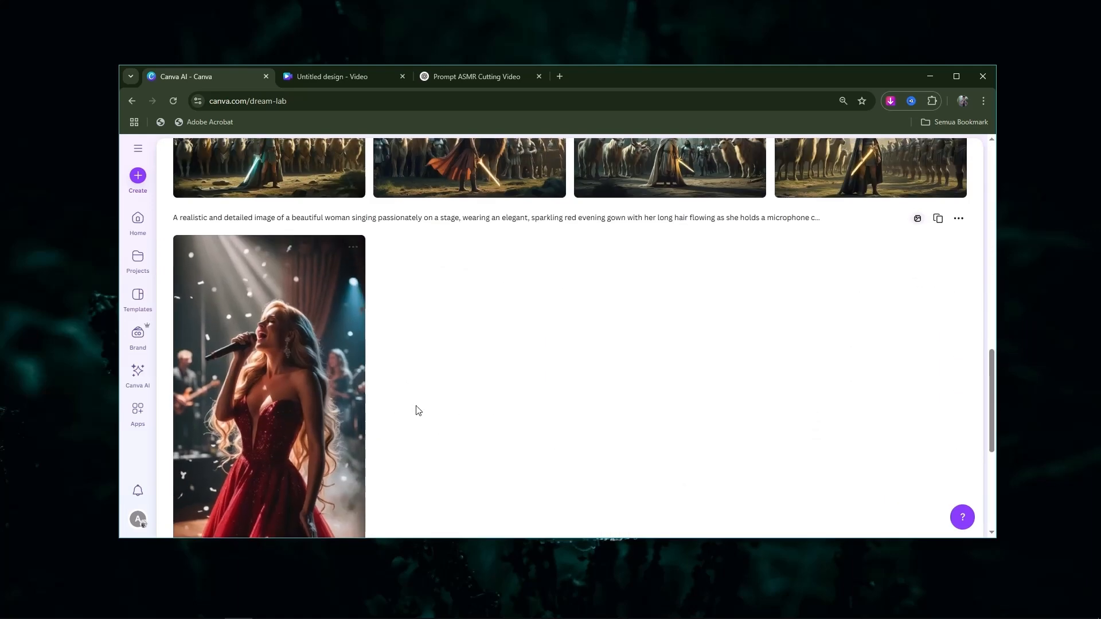
pyautogui.scroll(3, 419, 411)
pyautogui.scroll(-8, 452, 325)
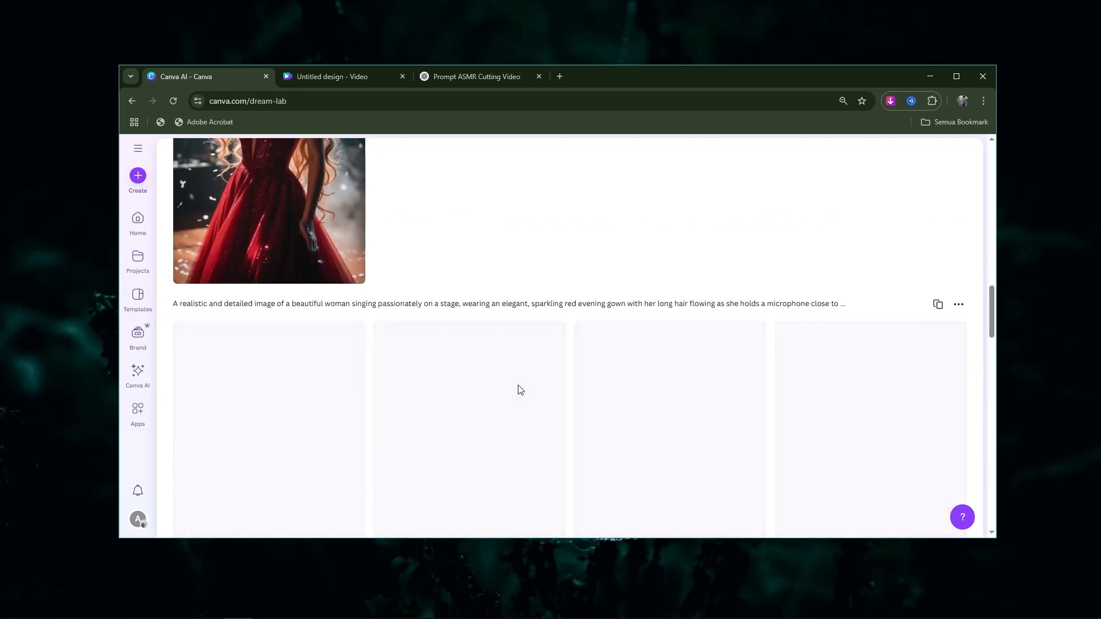
pyautogui.scroll(20, 521, 390)
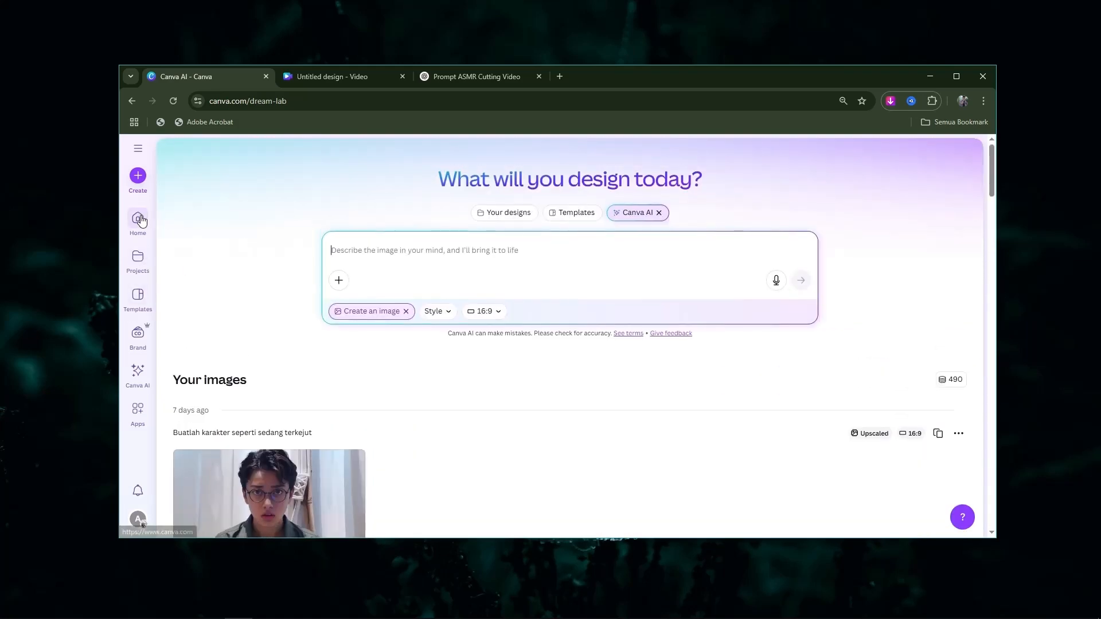
# Open the "Orange and White Modern Professional" YouTube thumbnail design from the recent designs and look through its pages.
pyautogui.click(139, 220)
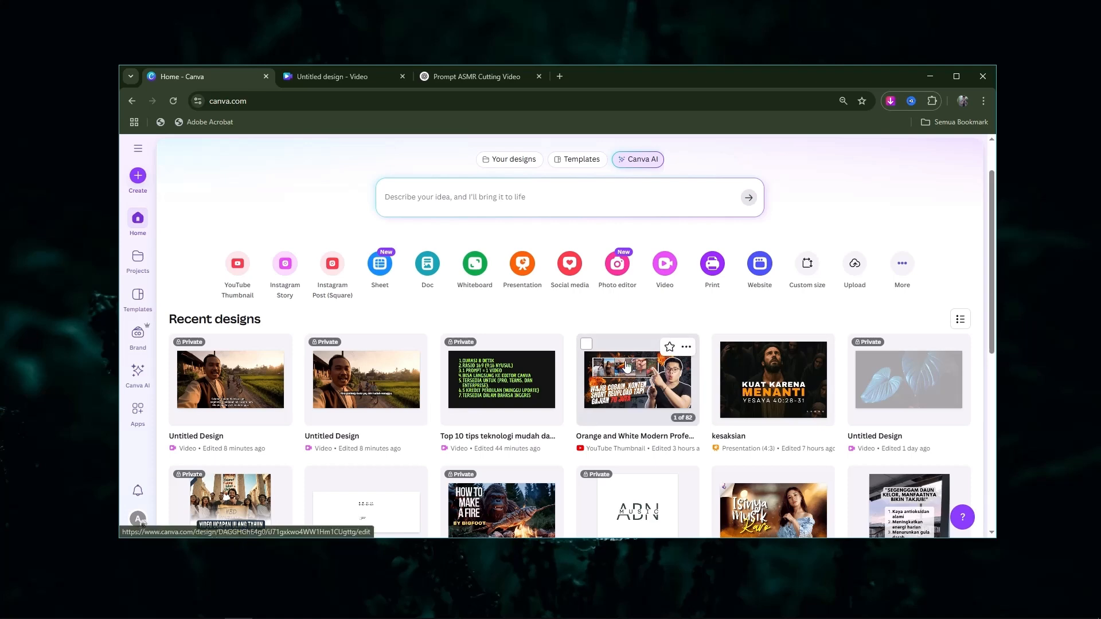
pyautogui.click(665, 383)
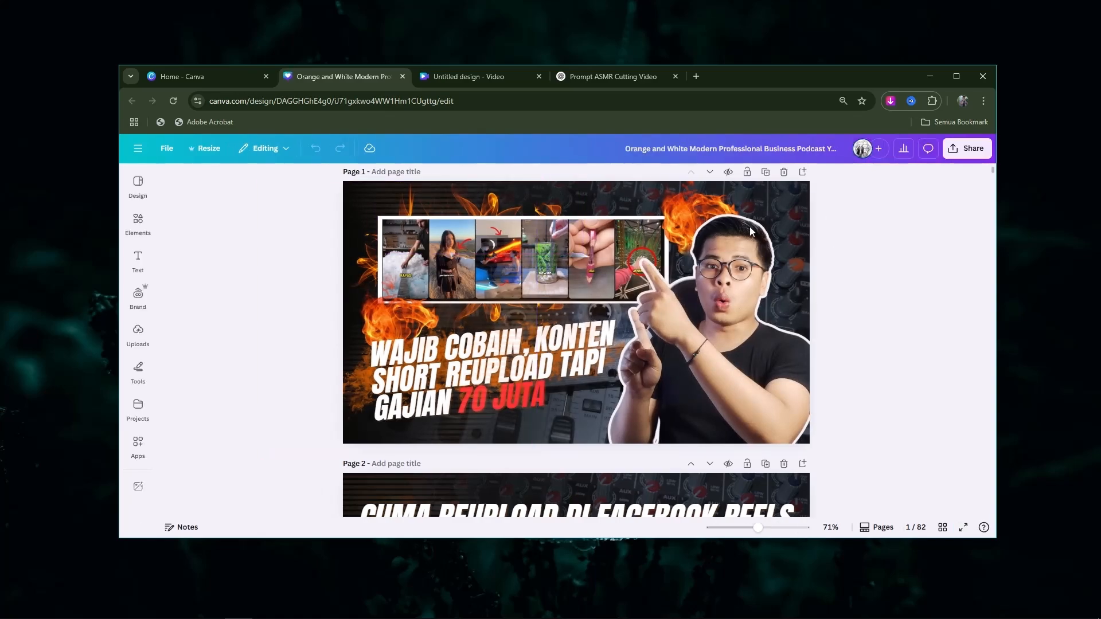
pyautogui.scroll(-6, 749, 226)
pyautogui.scroll(2, 970, 274)
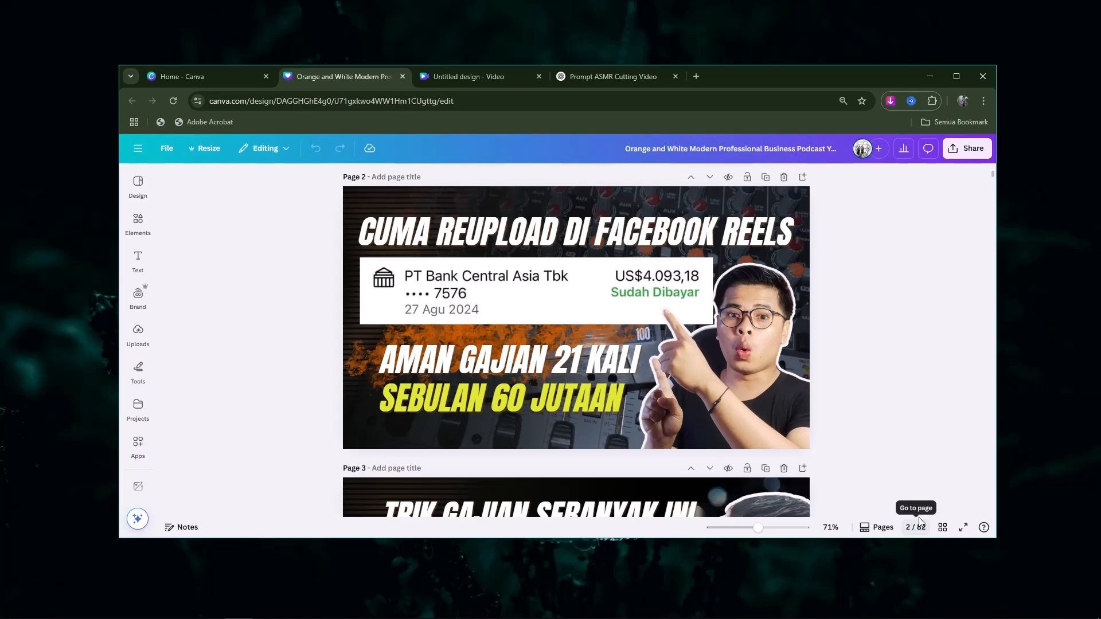
pyautogui.scroll(-20, 780, 277)
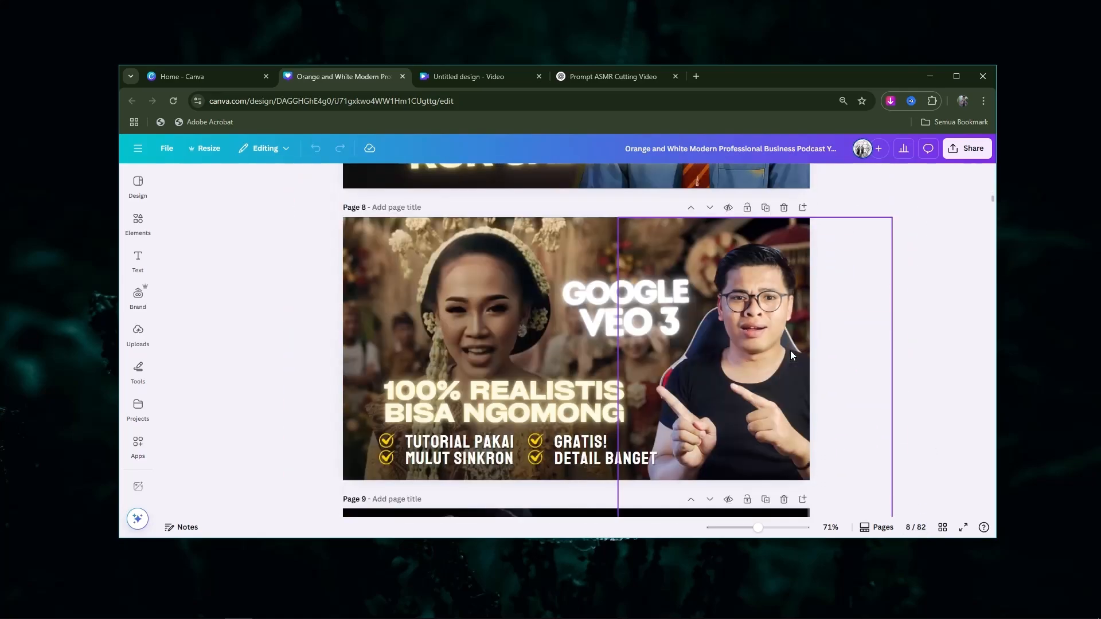
pyautogui.scroll(-20, 794, 357)
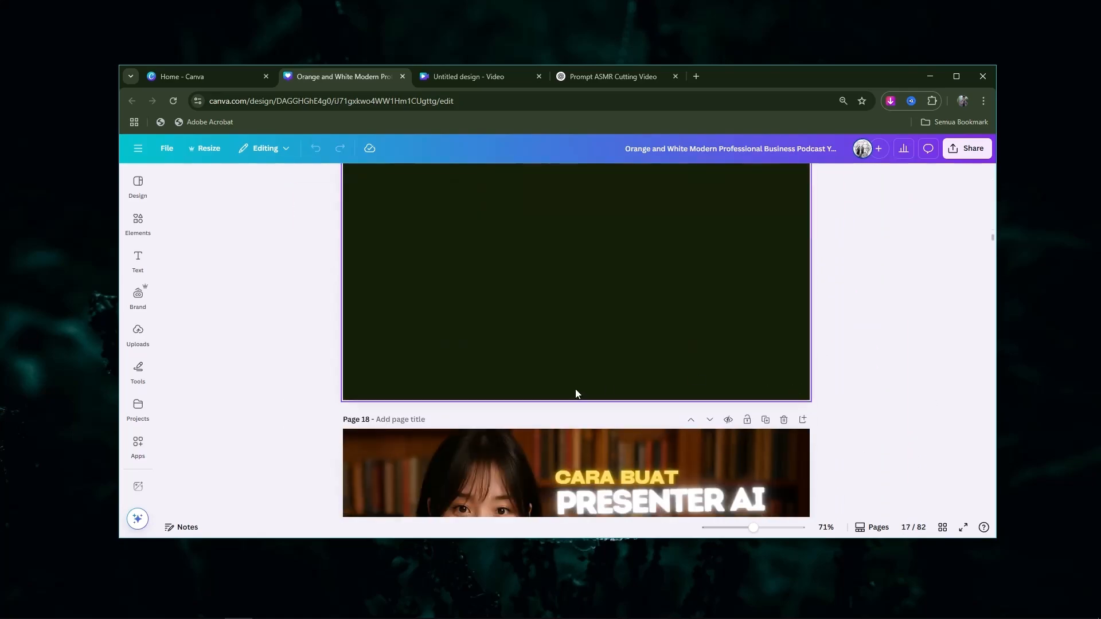
pyautogui.scroll(-20, 575, 394)
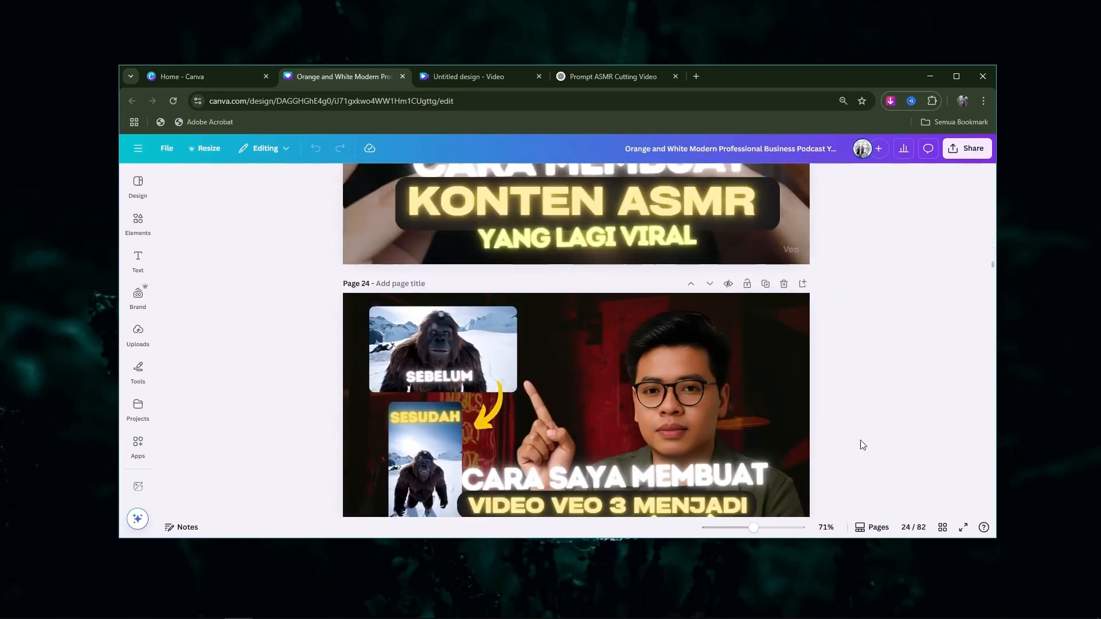
pyautogui.scroll(-12, 863, 444)
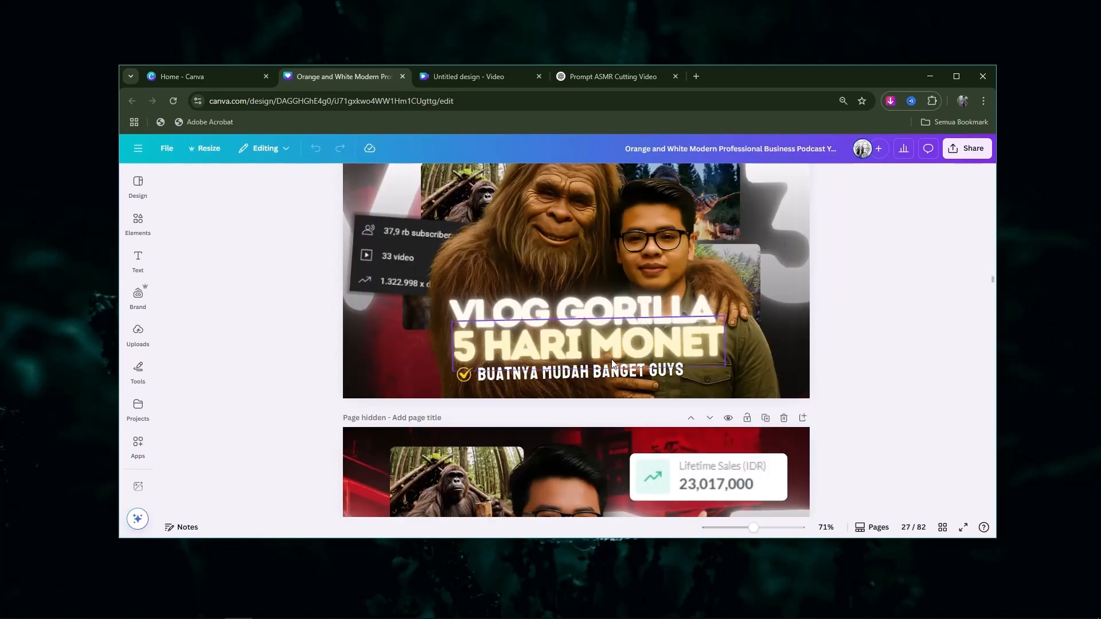
pyautogui.scroll(-8, 765, 409)
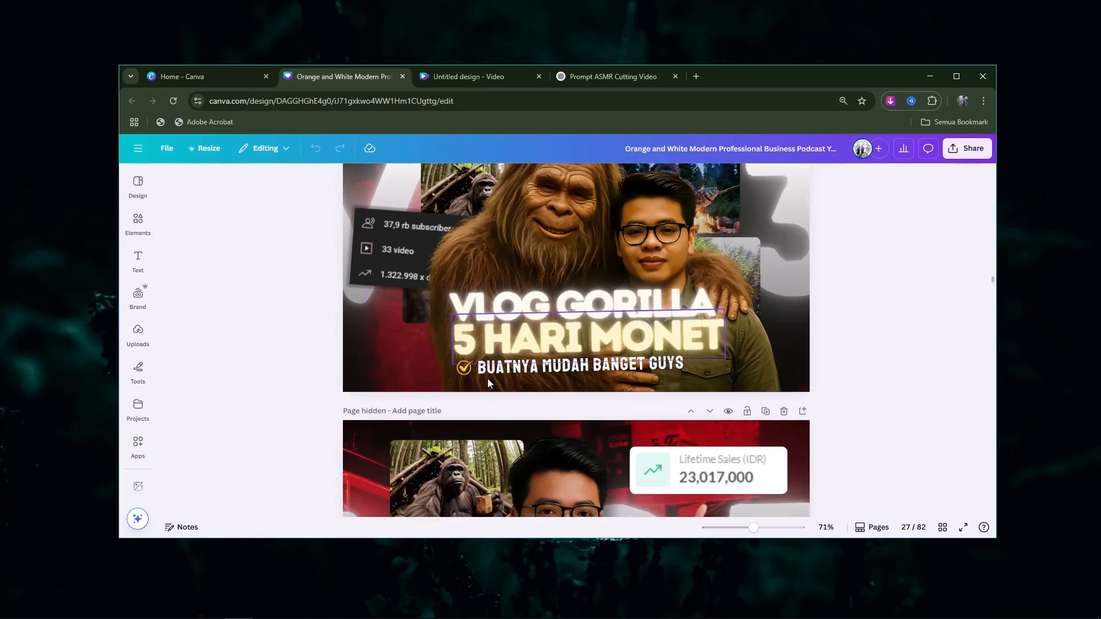
pyautogui.scroll(-20, 699, 400)
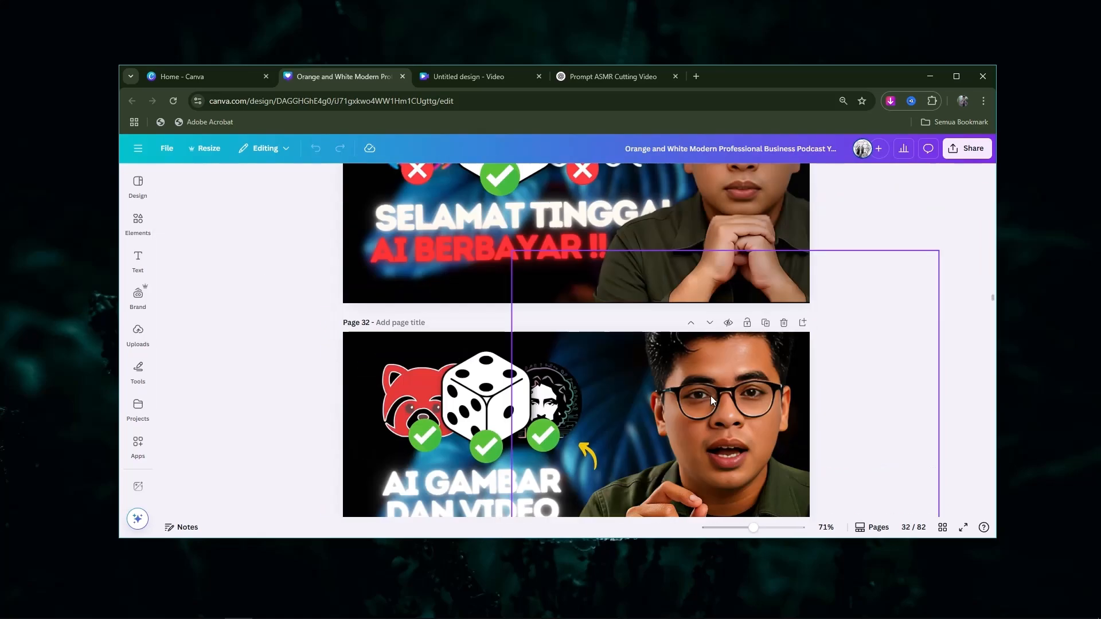